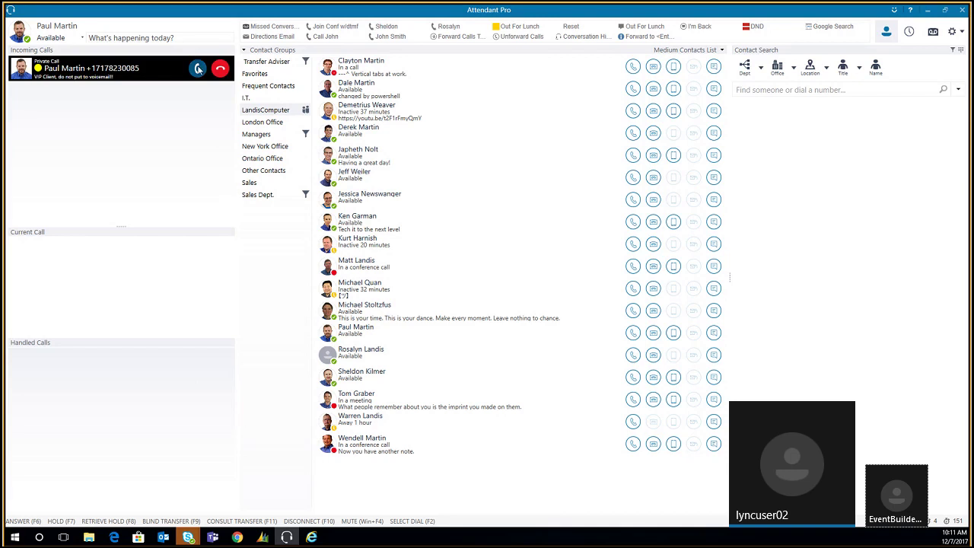
- Answer the incoming private call and transfer it to an available colleague in the LandisComputer group
left_click(197, 69)
double_click(373, 377)
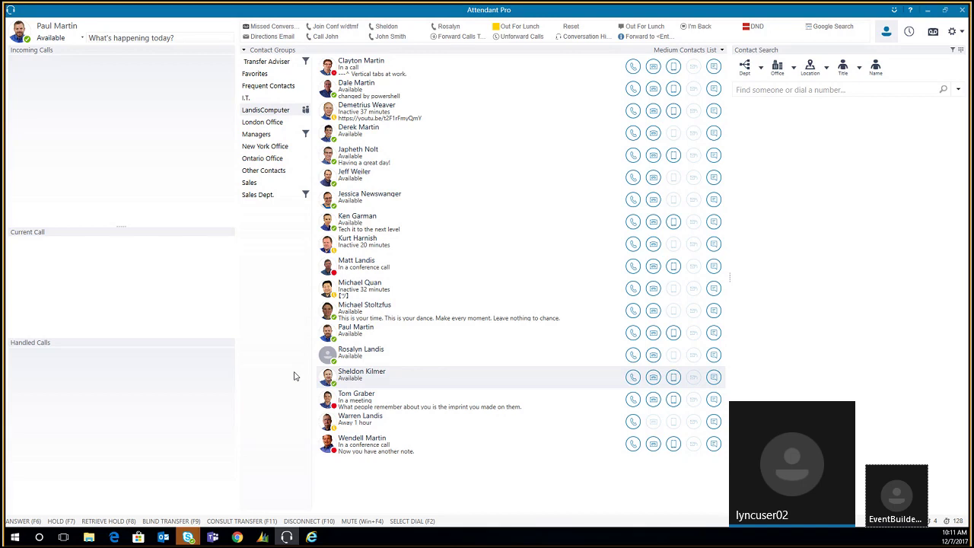
- Answer the next incoming call and complete a consult transfer to Demo01 in the Sales group
left_click(197, 68)
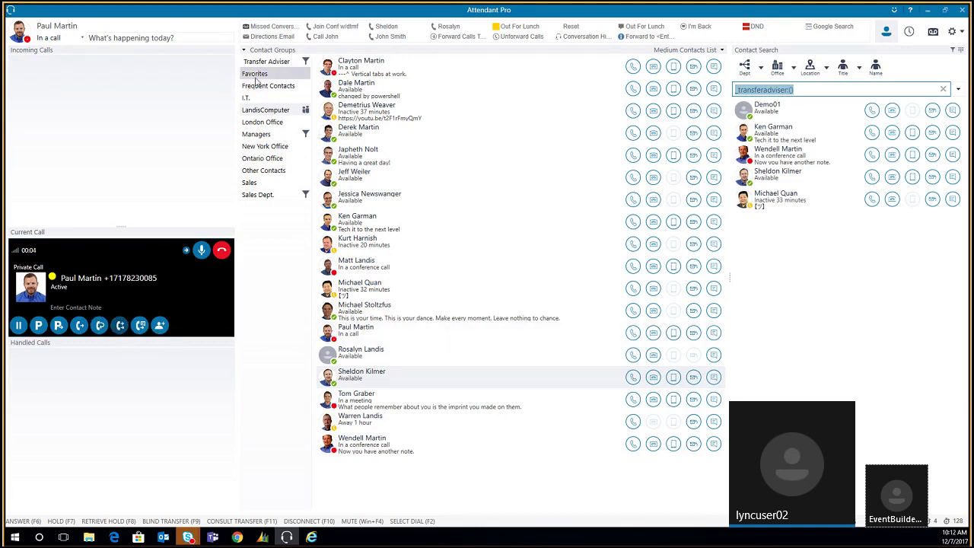
left_click(283, 181)
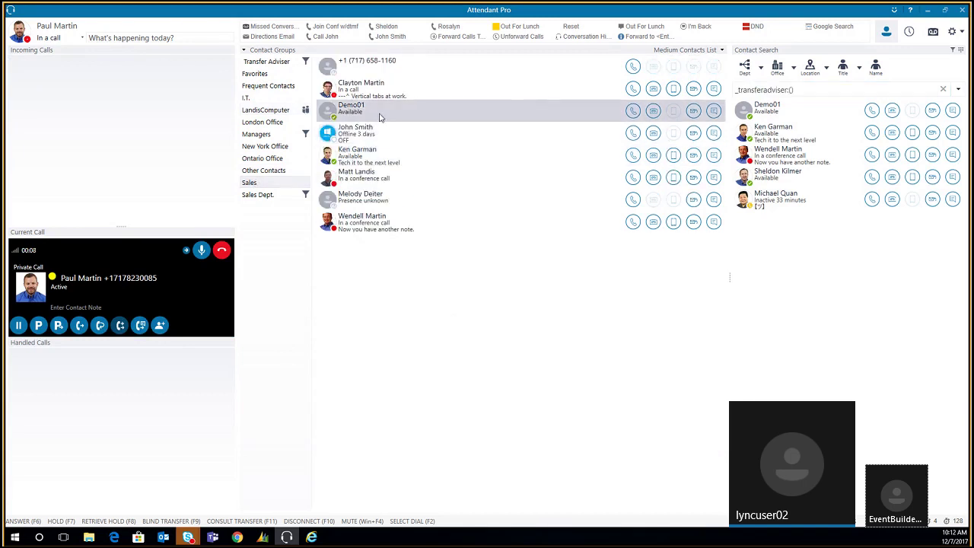
double_click(380, 117)
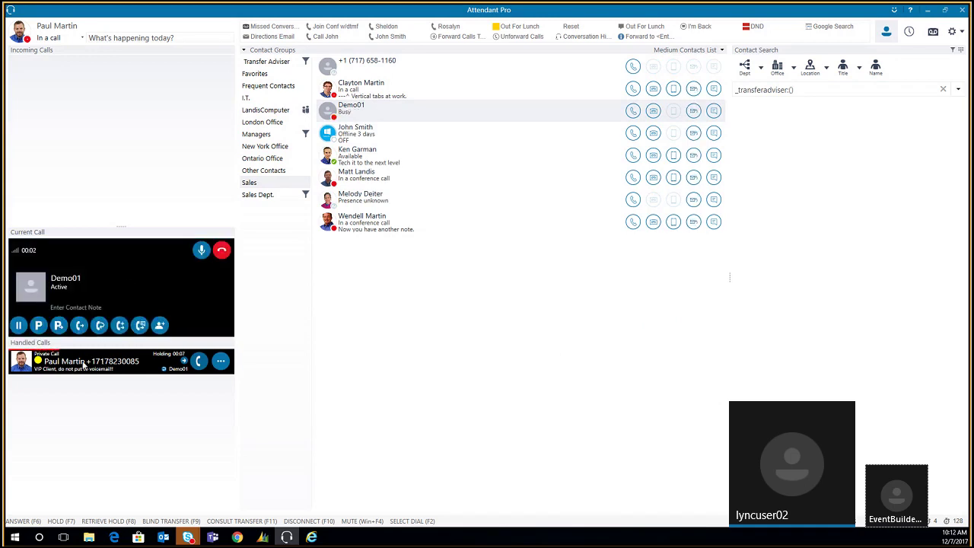
left_click(121, 325)
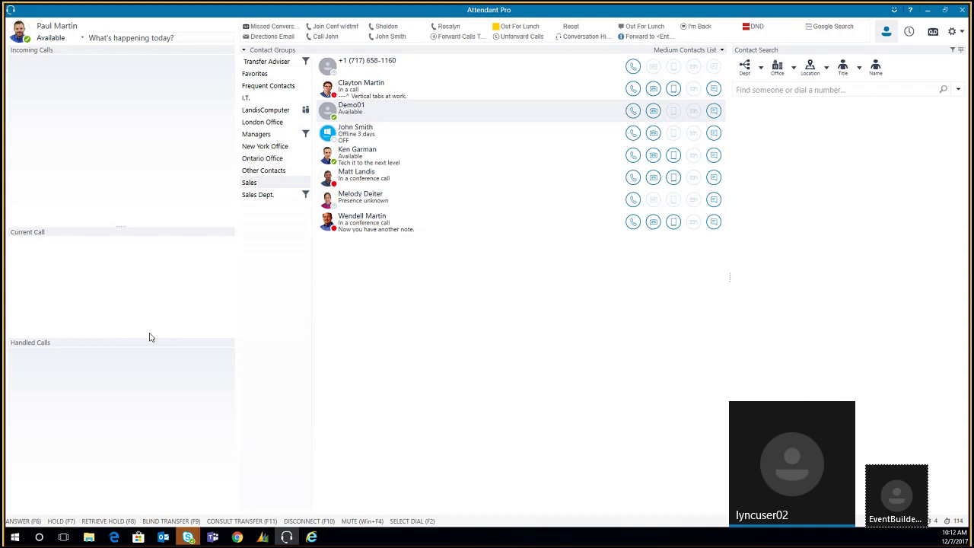
- Answer the new incoming call and show the contacts of the Ontario Office group, followed by the LandisComputer group
left_click(197, 70)
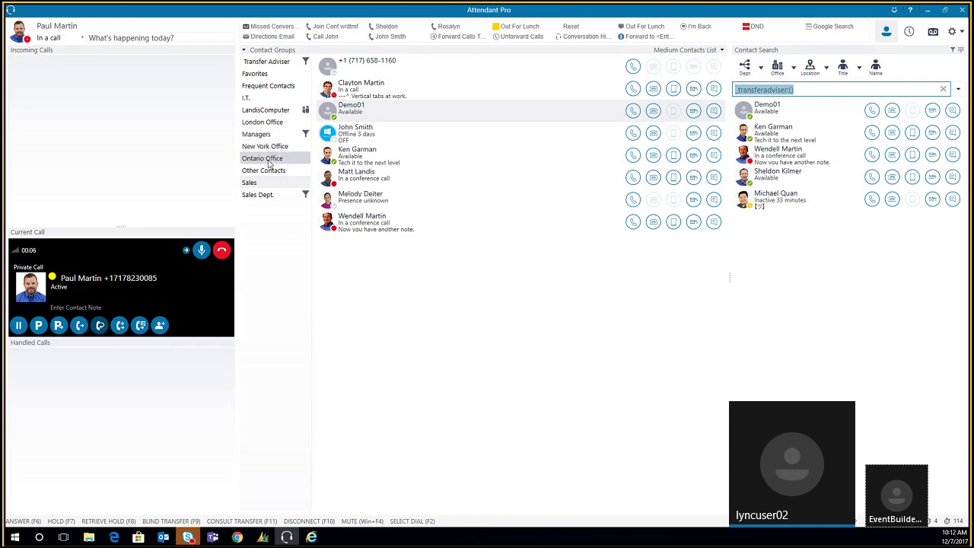
left_click(266, 158)
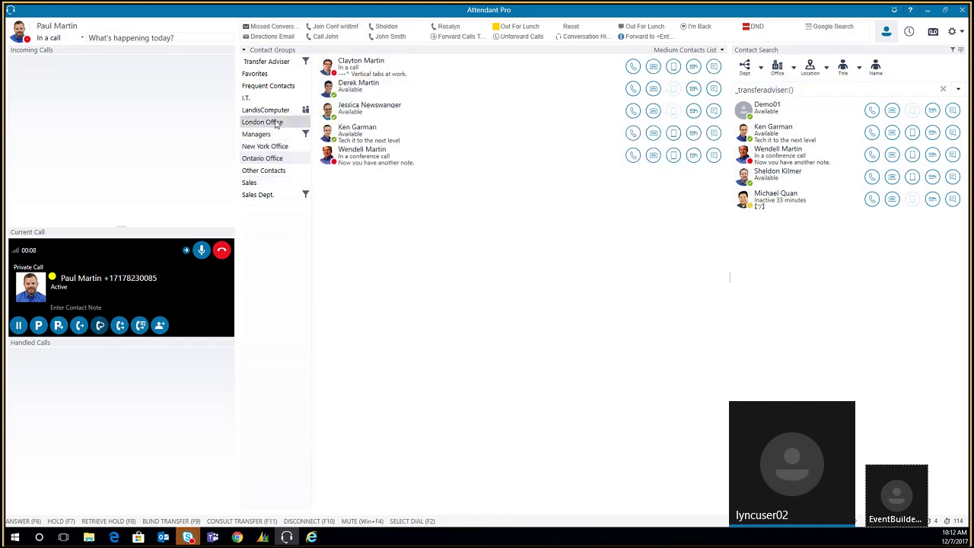
left_click(277, 113)
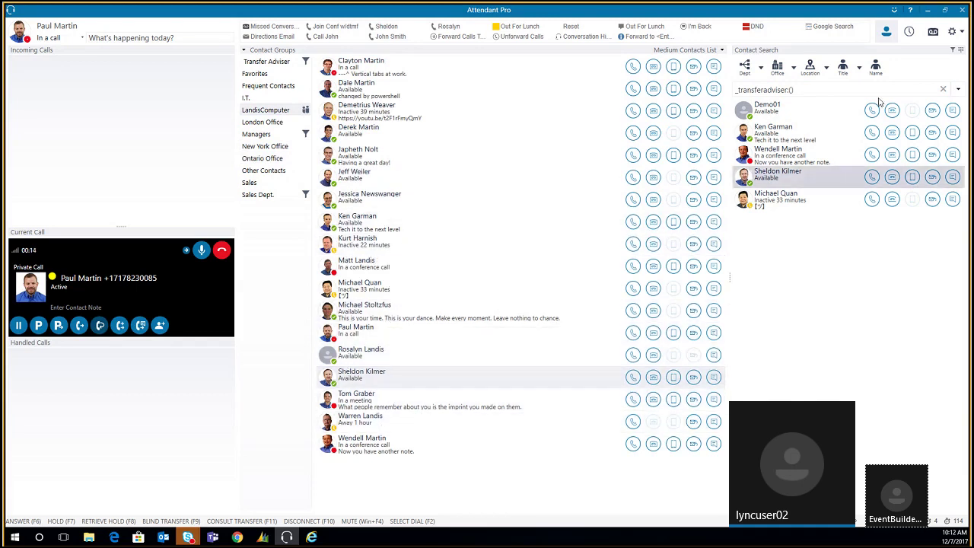
- Replace the transfer adviser query with a contact search for "Mar", and clear the search
left_click(943, 89)
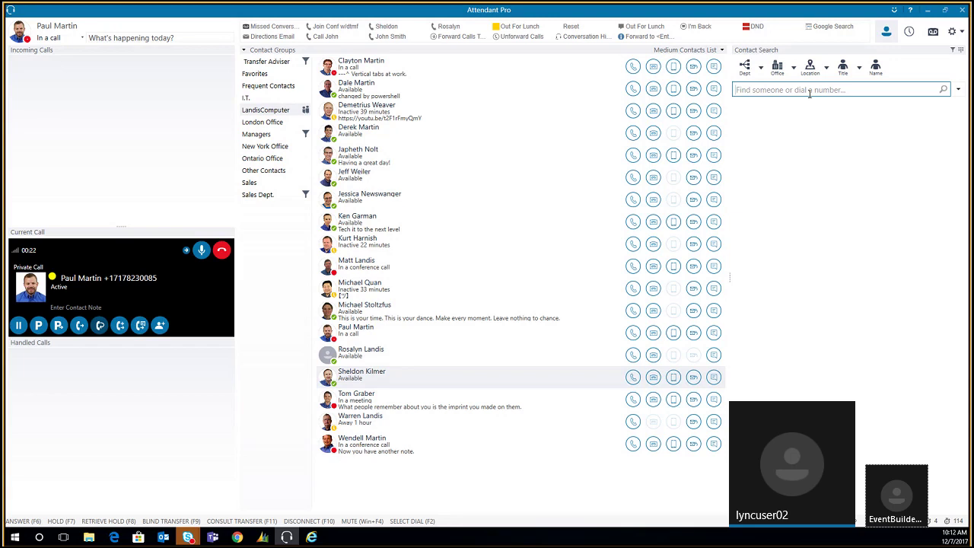
type("r")
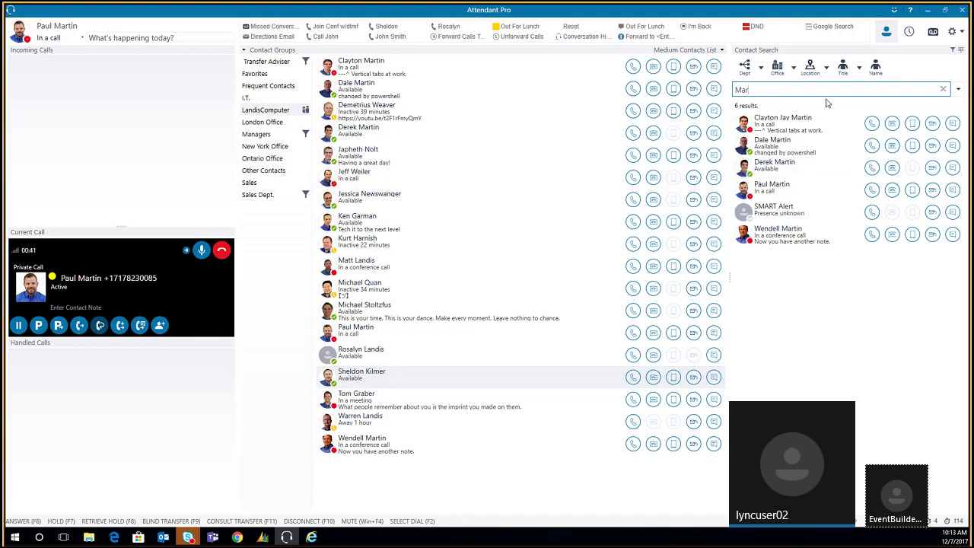
left_click(942, 89)
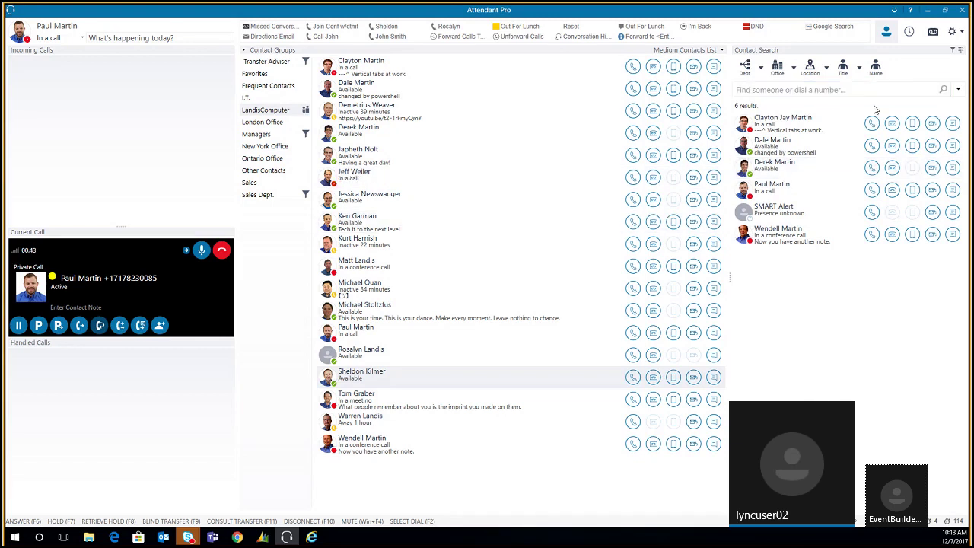
- Search the contacts by the title Manager combined with the department Service, and clear the filters
left_click(859, 70)
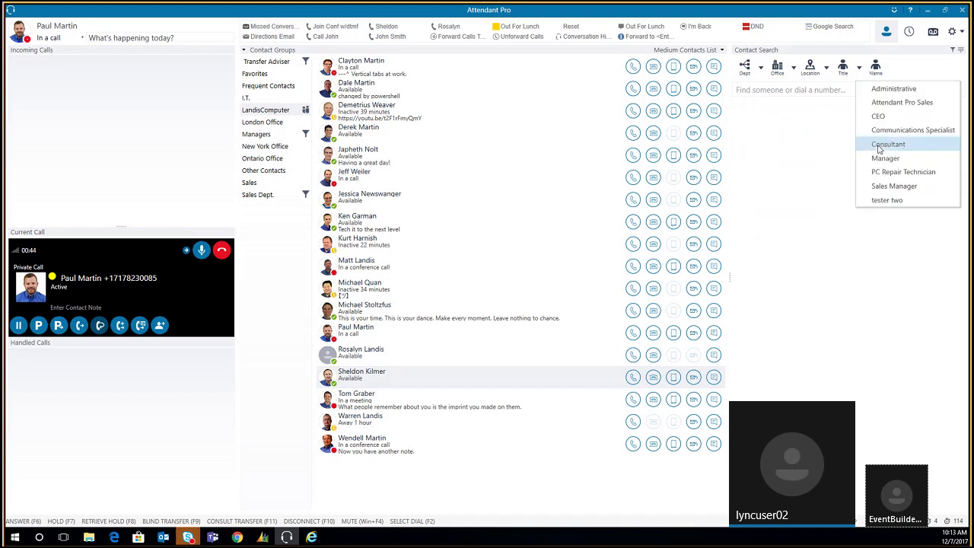
left_click(876, 160)
left_click(794, 67)
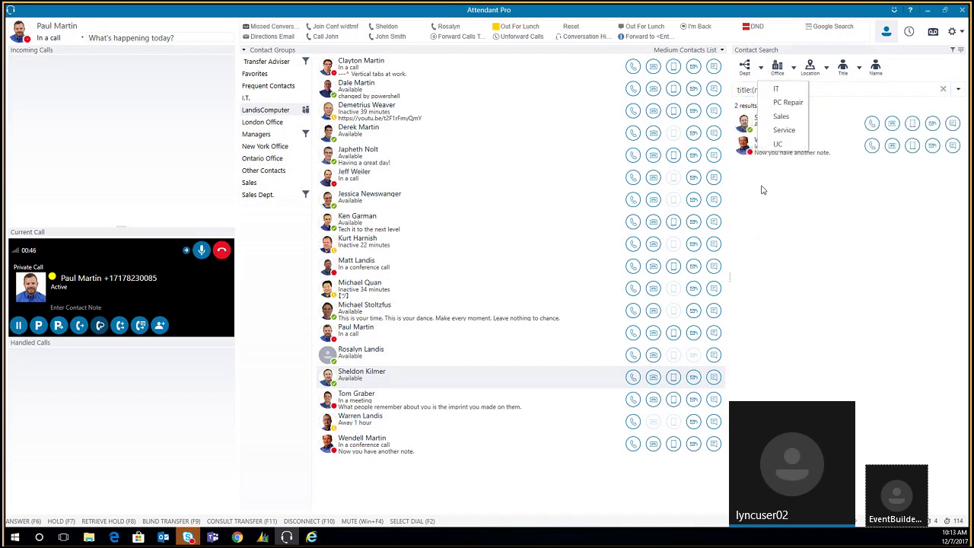
left_click(783, 130)
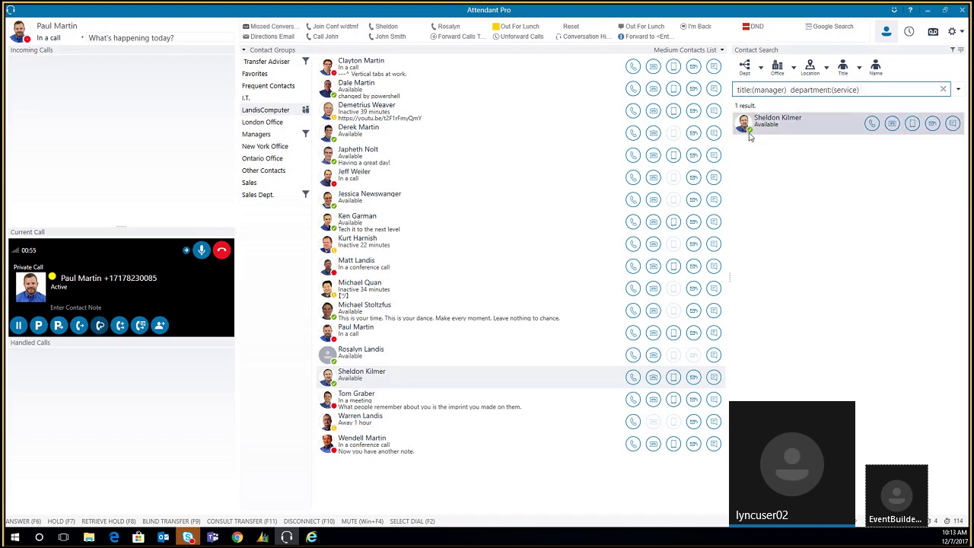
left_click(943, 89)
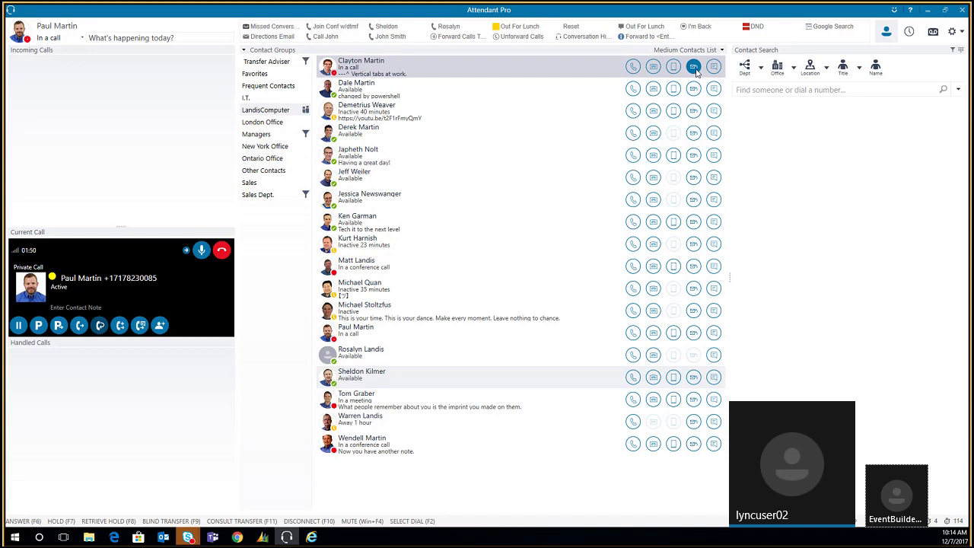
- Open a call-back reminder email to the first contact in the LandisComputer list and discard it without saving
left_click(694, 70)
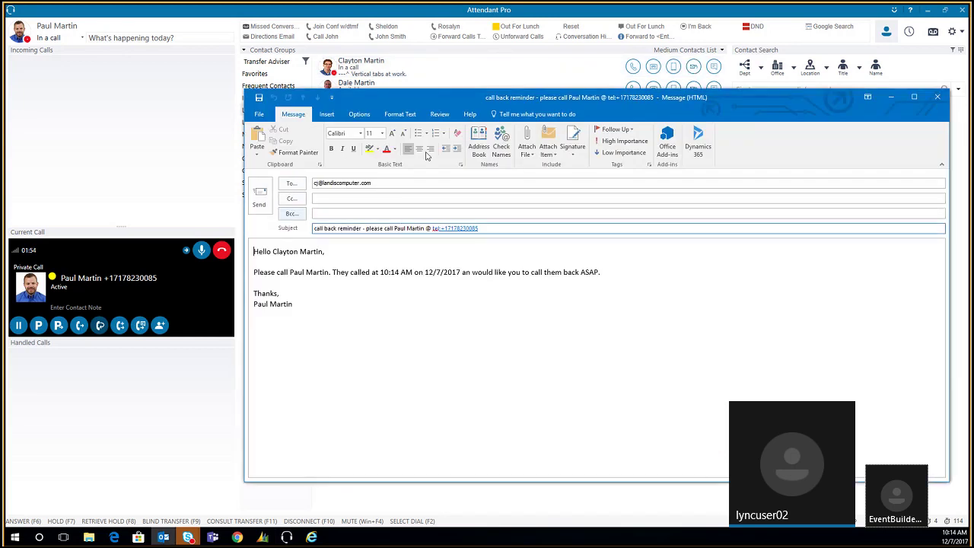
left_click_drag(435, 92, 411, 80)
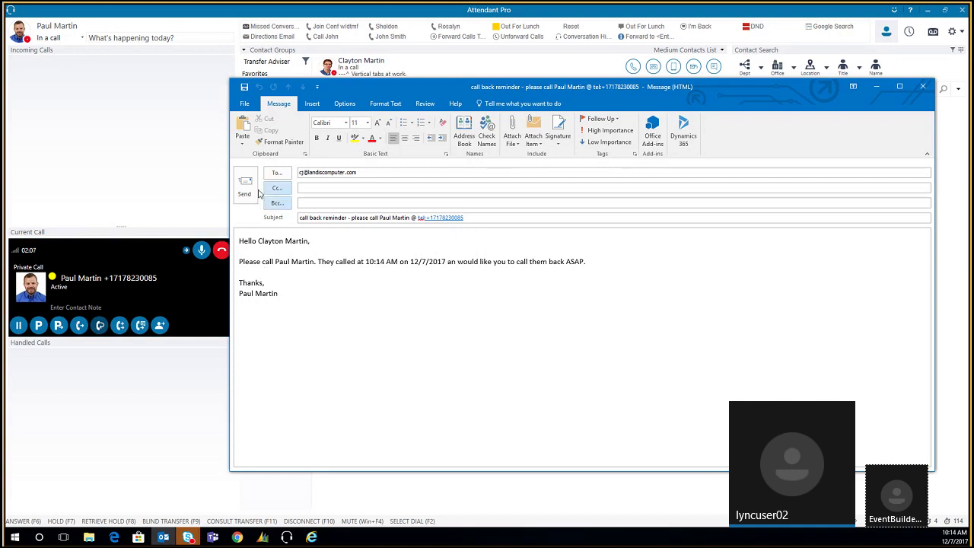
left_click(922, 88)
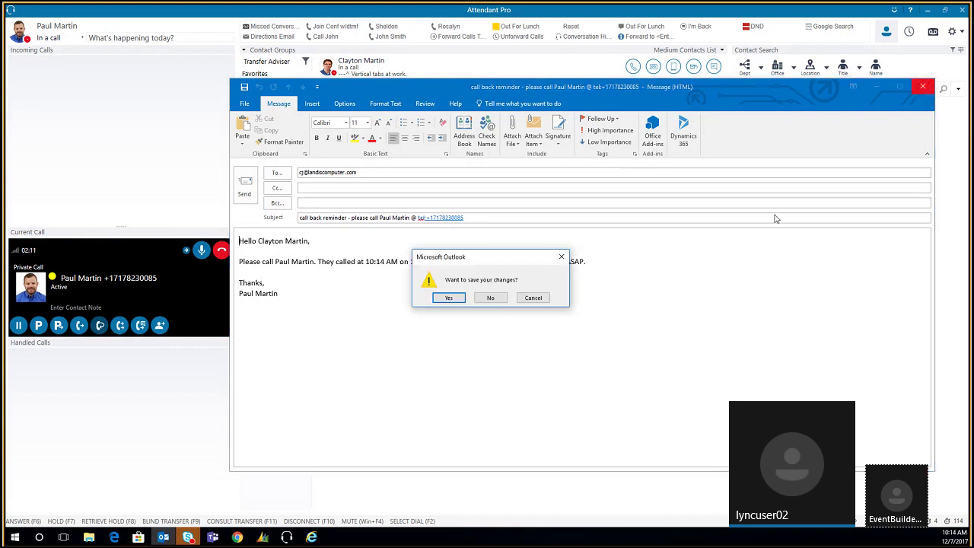
left_click(492, 298)
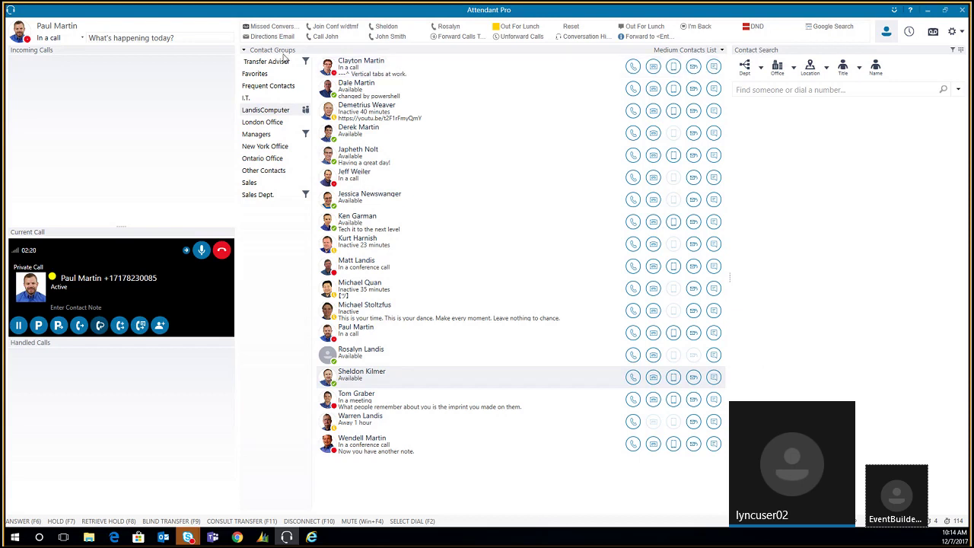
- Show the Caller Info Panel and disconnect the current call
left_click(249, 51)
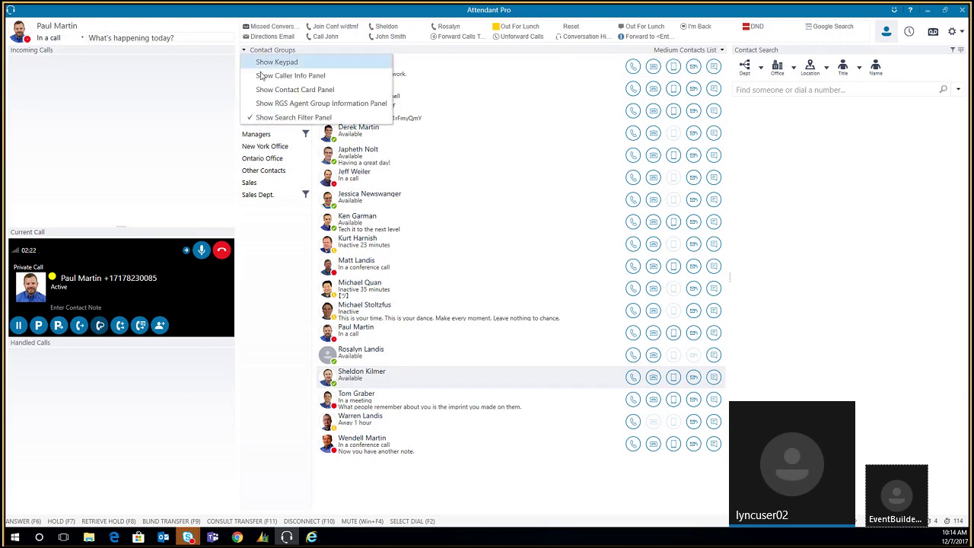
left_click(263, 76)
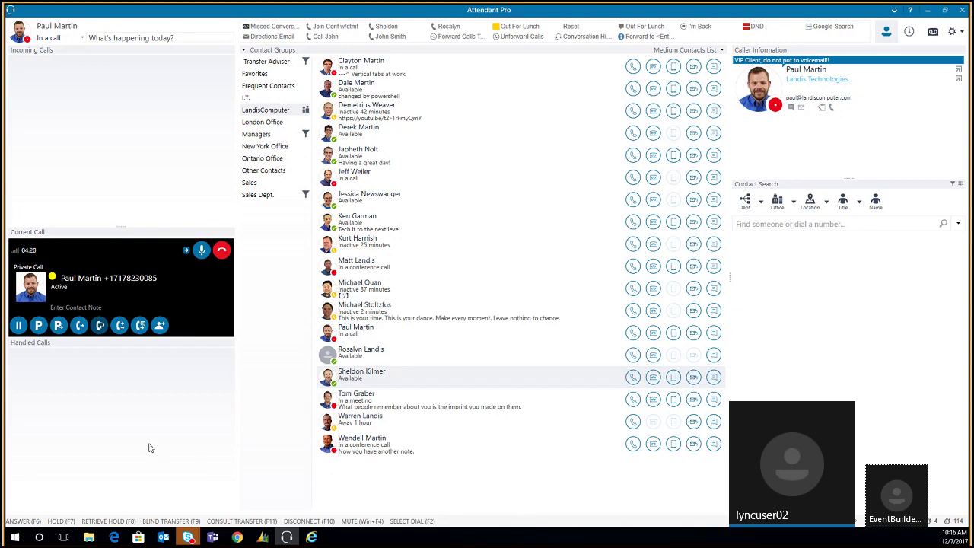
left_click(222, 250)
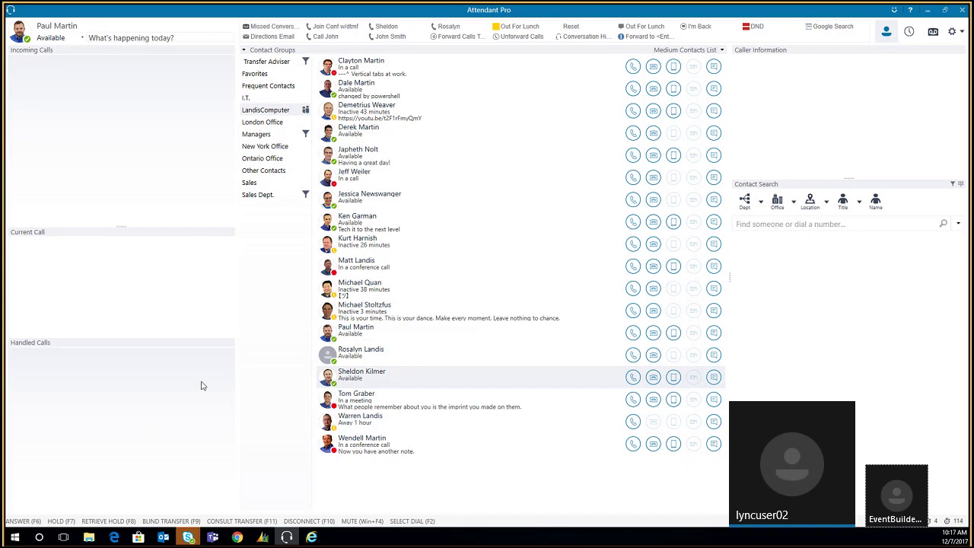
- Answer the incoming VIP call, consult Demo01 from the Sales group, and complete the transfer
left_click(197, 69)
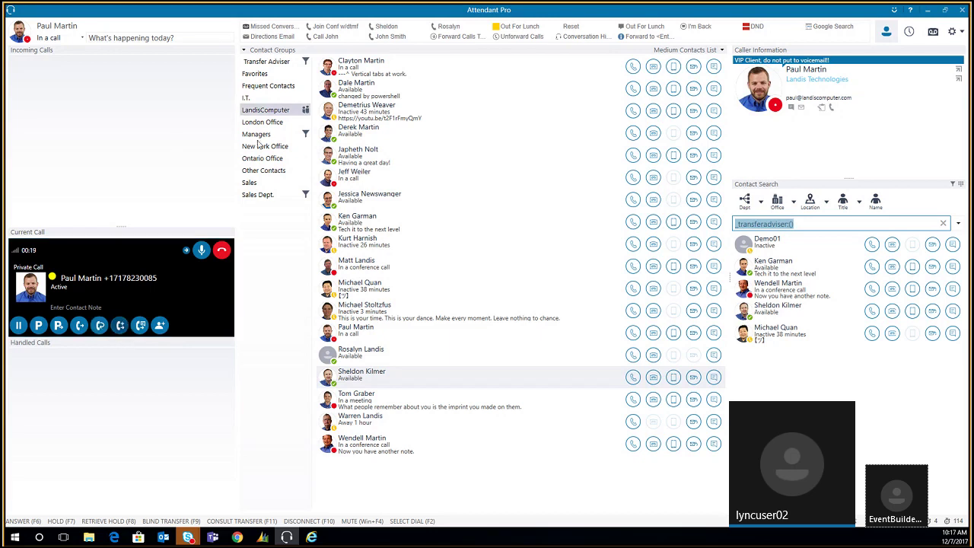
left_click(269, 187)
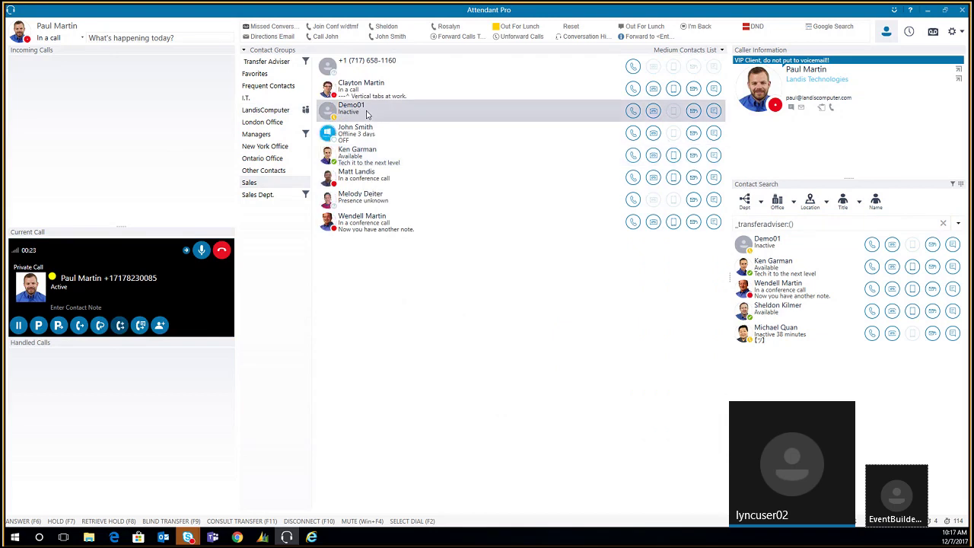
double_click(366, 113)
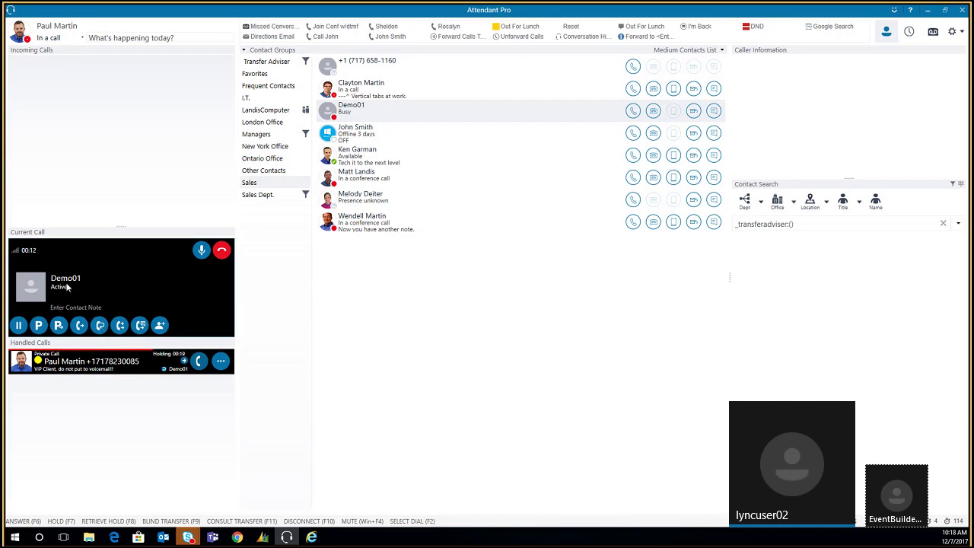
left_click(119, 325)
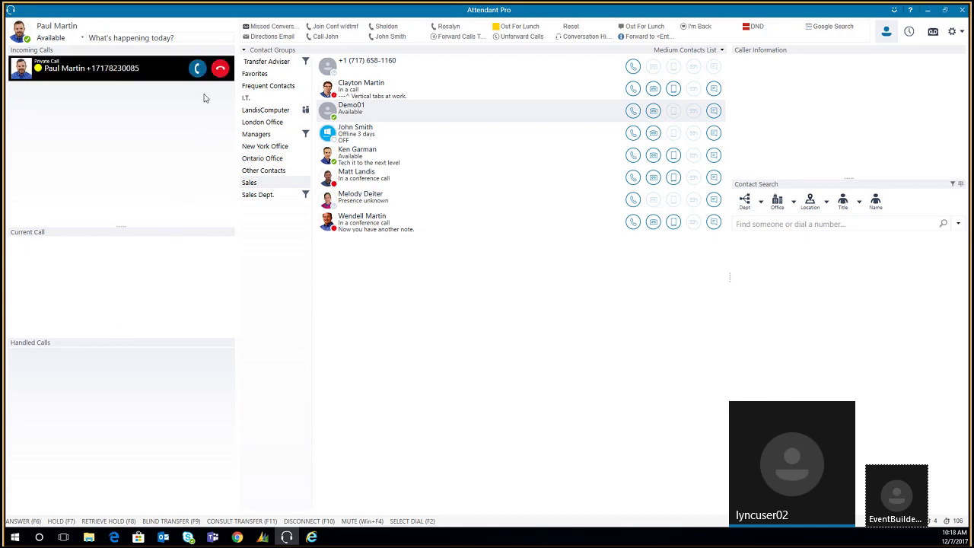
- Answer the next incoming call and send Demo01 an instant message asking whether they can take it
key("F6")
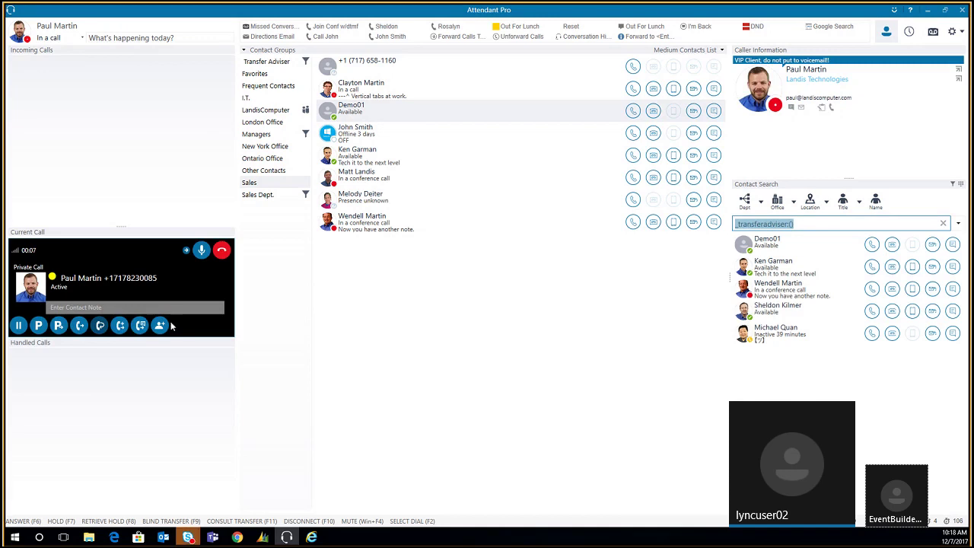
left_click(140, 326)
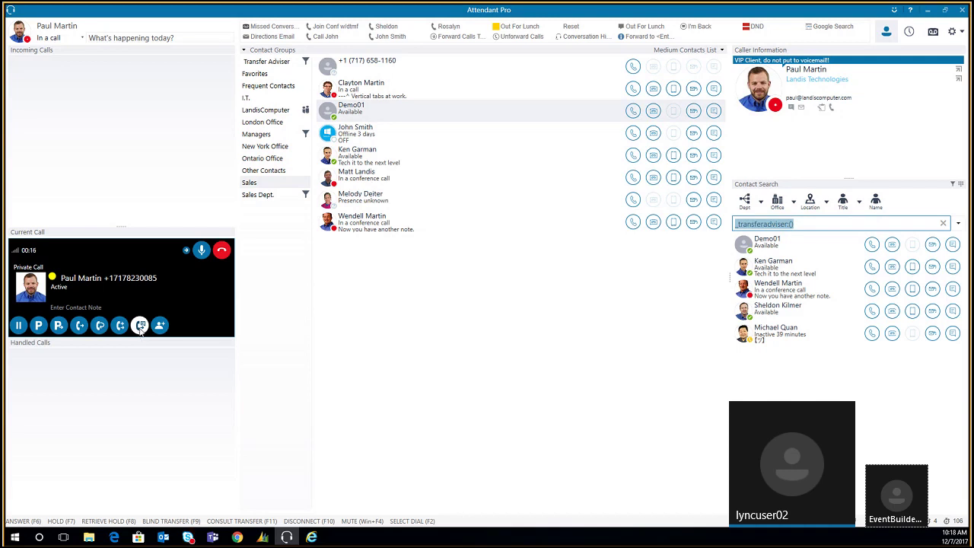
double_click(364, 111)
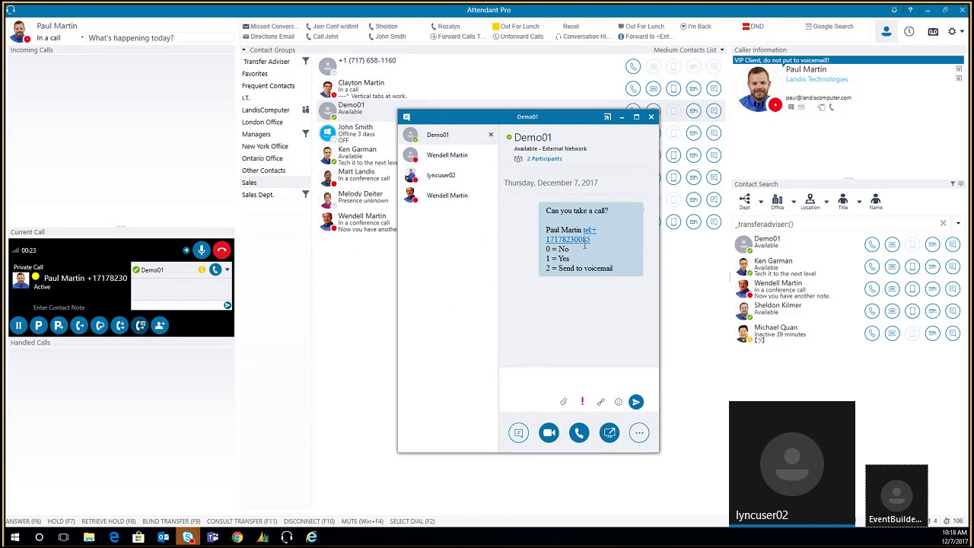
- Widen the Demo01 conversation window and examine the caller details in the transfer request message
left_click_drag(659, 255, 685, 256)
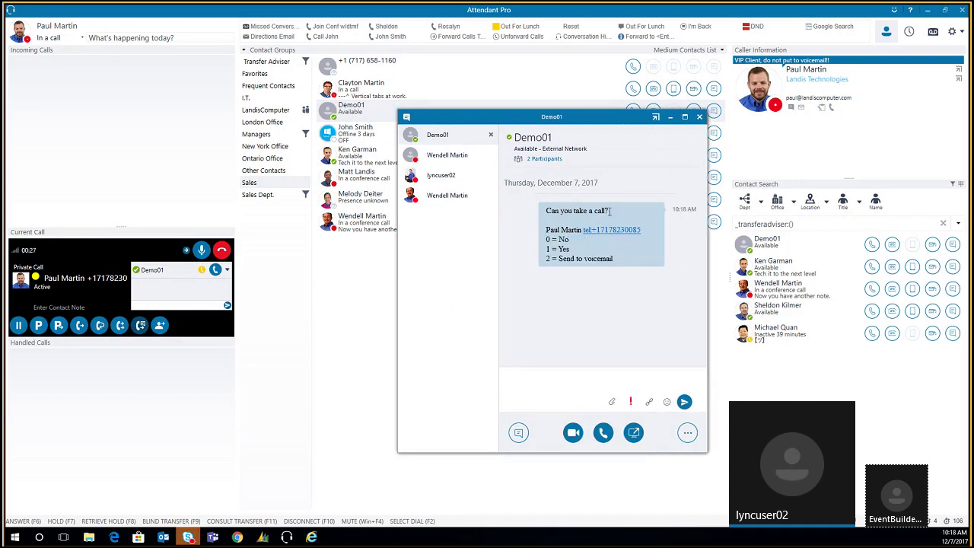
left_click_drag(547, 230, 642, 230)
left_click(630, 246)
- Put the current call on hold and transfer it to Demo01
left_click(18, 326)
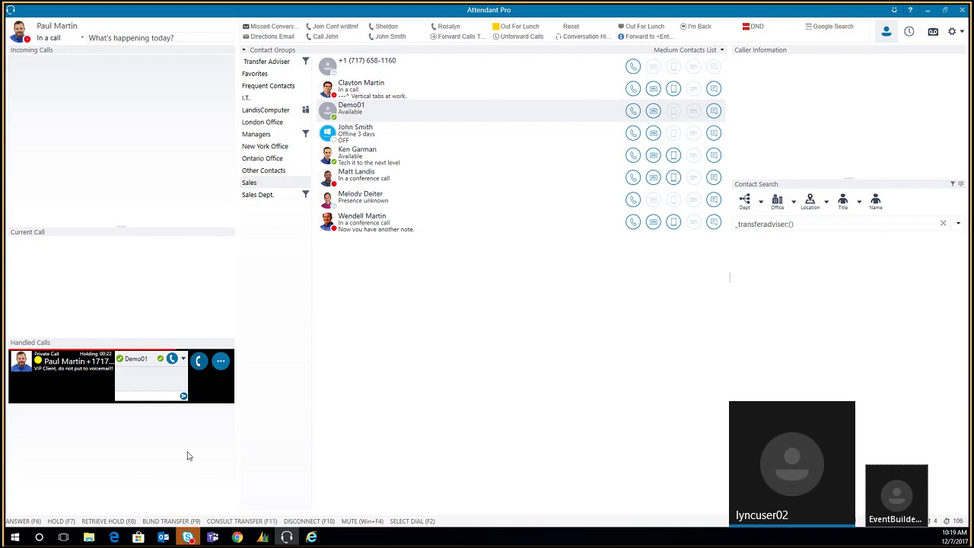
key("F9")
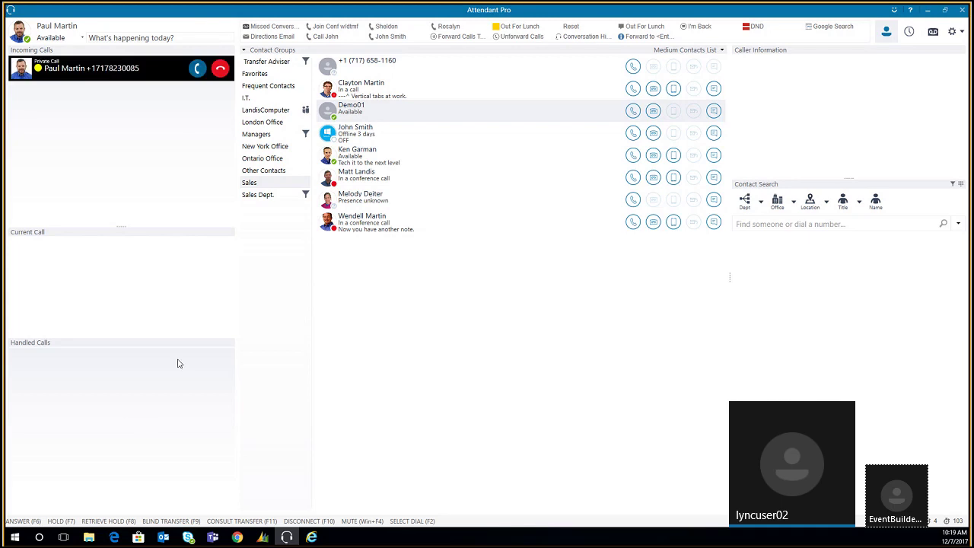
- Answer another incoming call and message Demo01 a new "Can you take a call?" request, keeping the conversation open for the reply
key("F6")
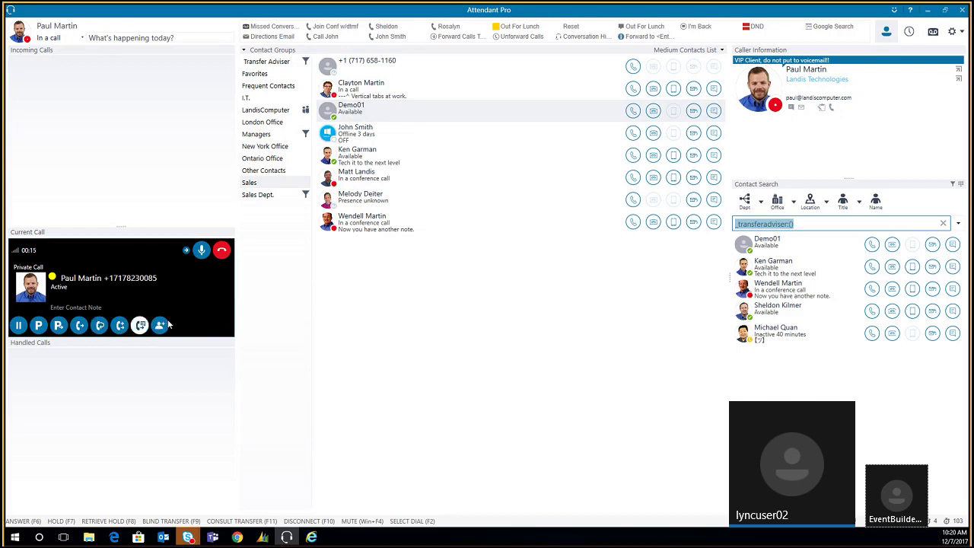
left_click(386, 115)
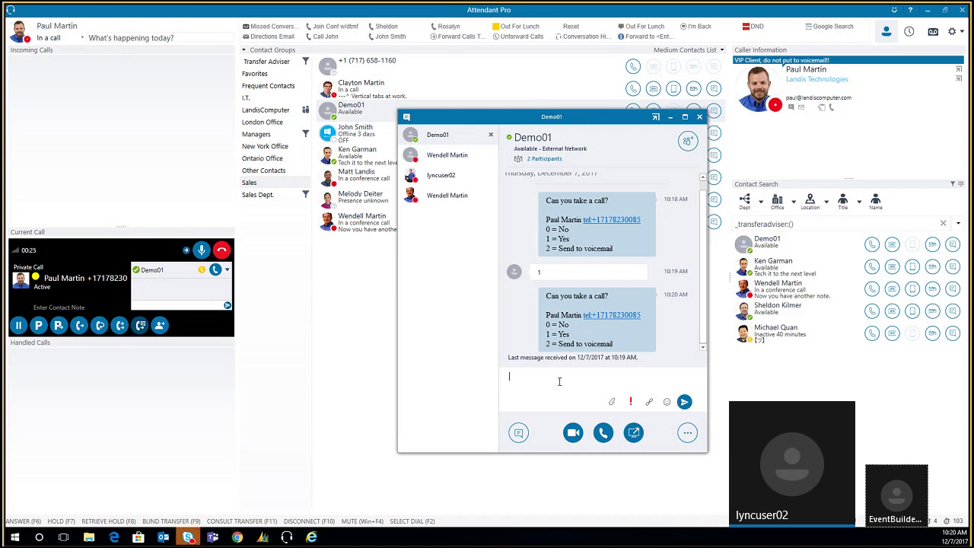
left_click(556, 385)
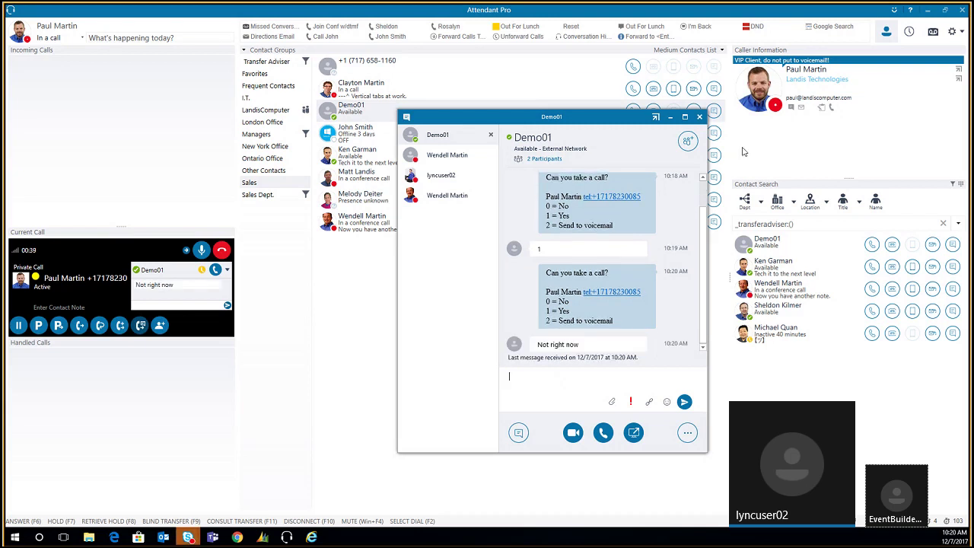
- Reply "Ok" to Demo01 in the current call's chat, then end the call
left_click(278, 264)
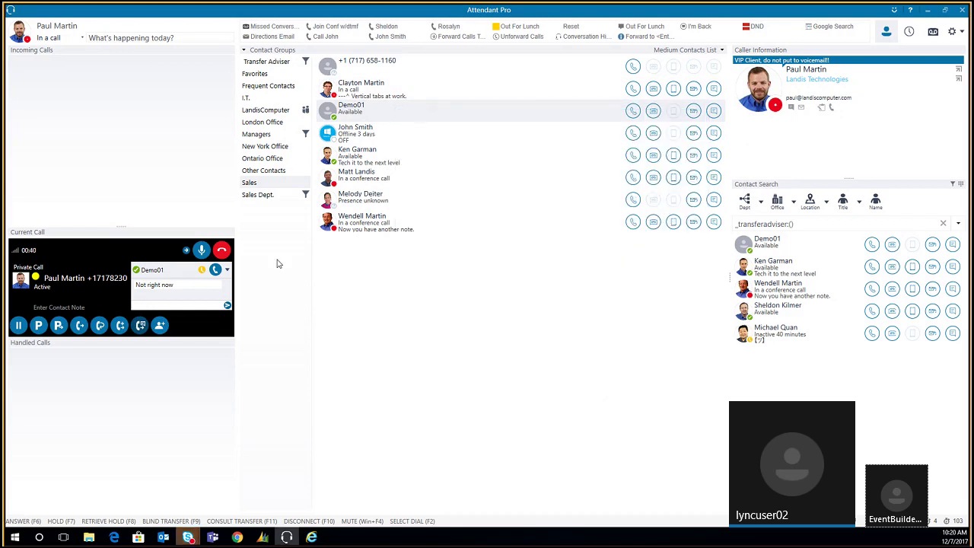
left_click(154, 305)
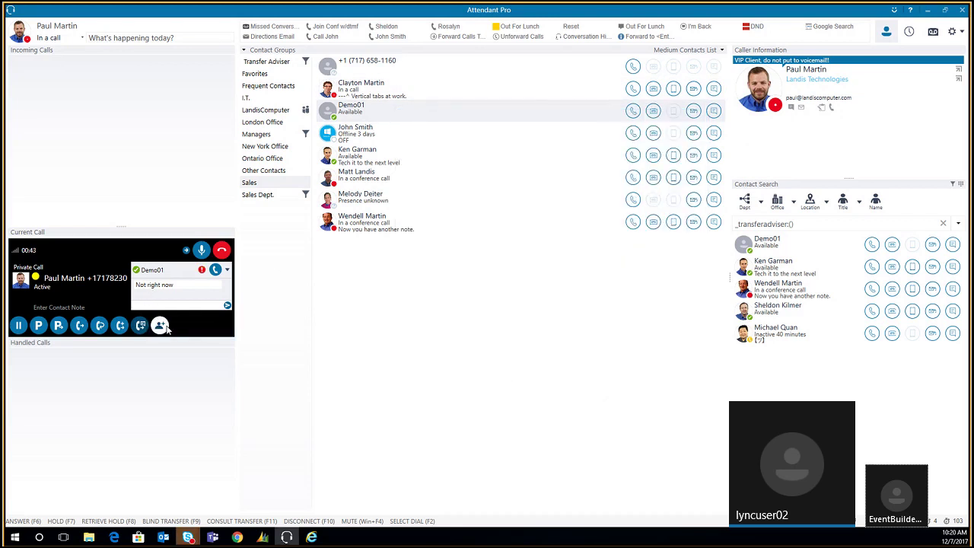
type("Ok")
key("Return")
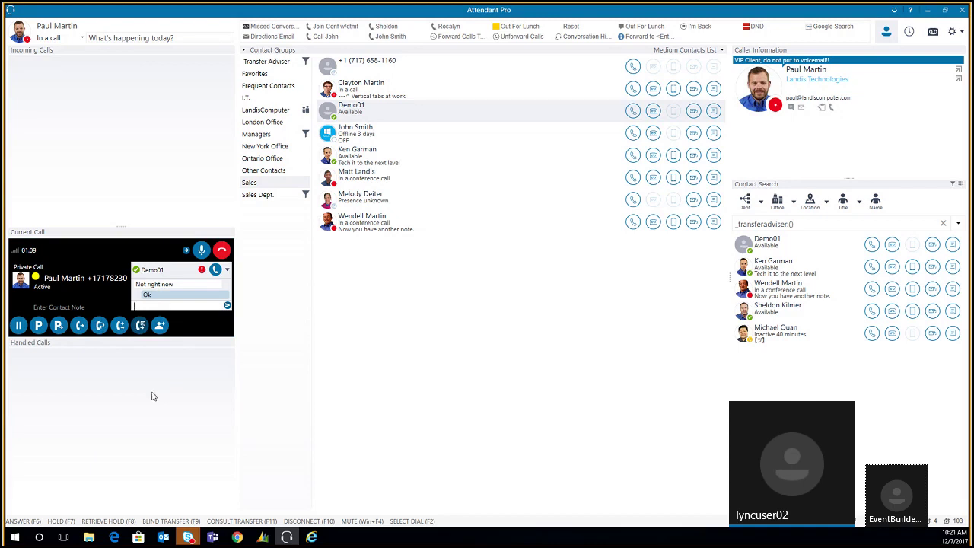
left_click(221, 250)
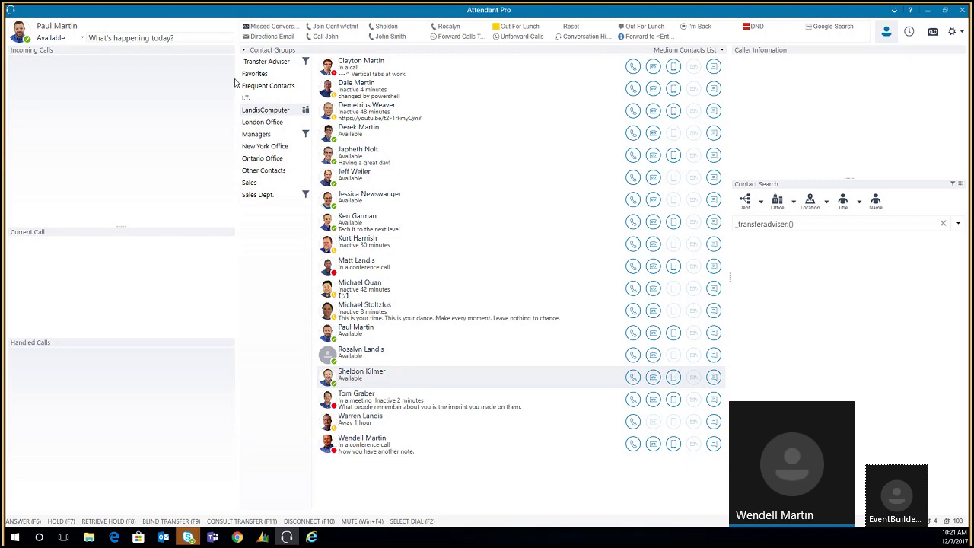
- Show the Contact Card panel and select the LandisComputer contact with the note "Having a great day!"
left_click(244, 49)
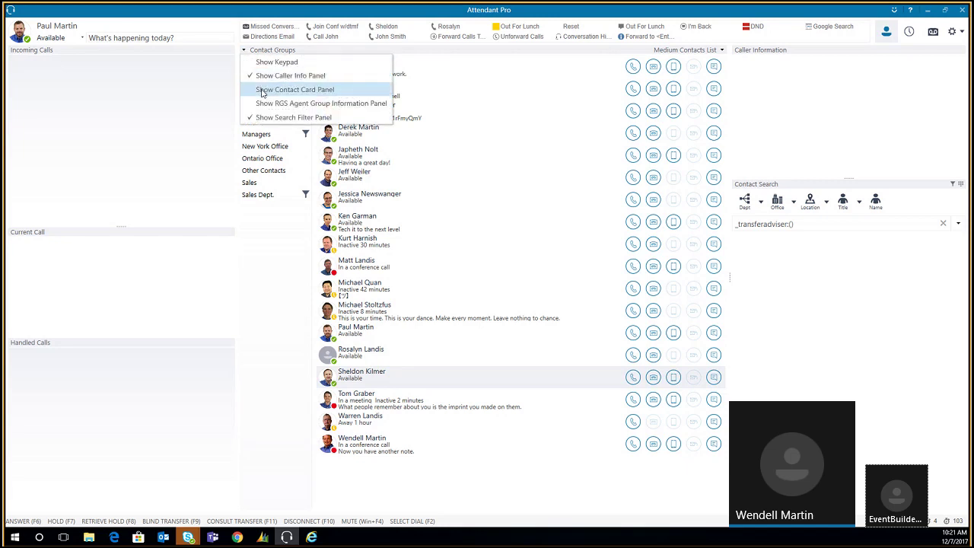
left_click(262, 90)
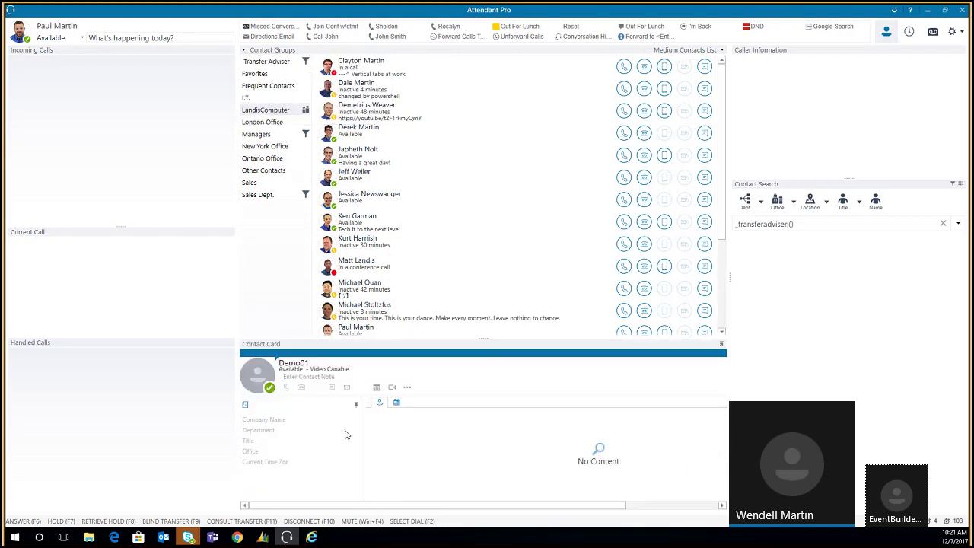
left_click(355, 162)
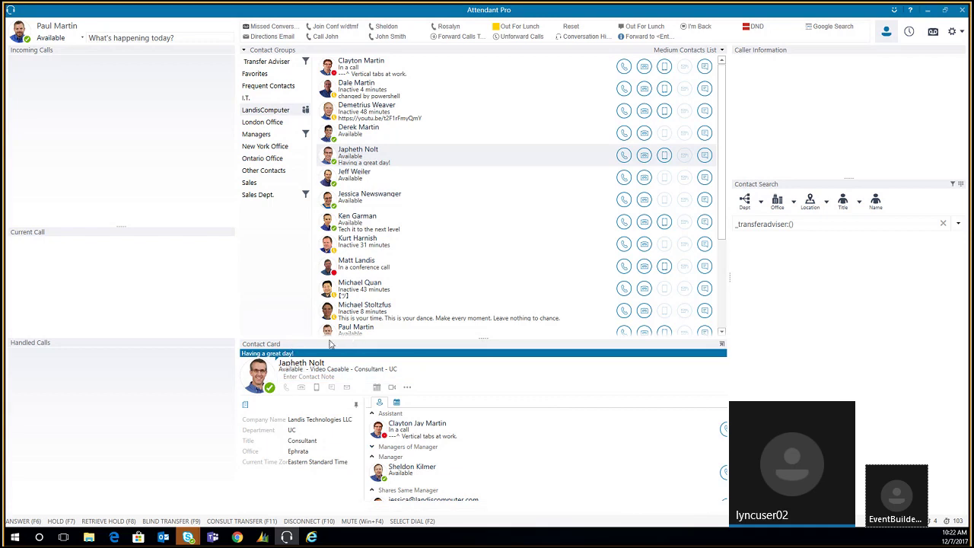
left_click(350, 181)
left_click(356, 156)
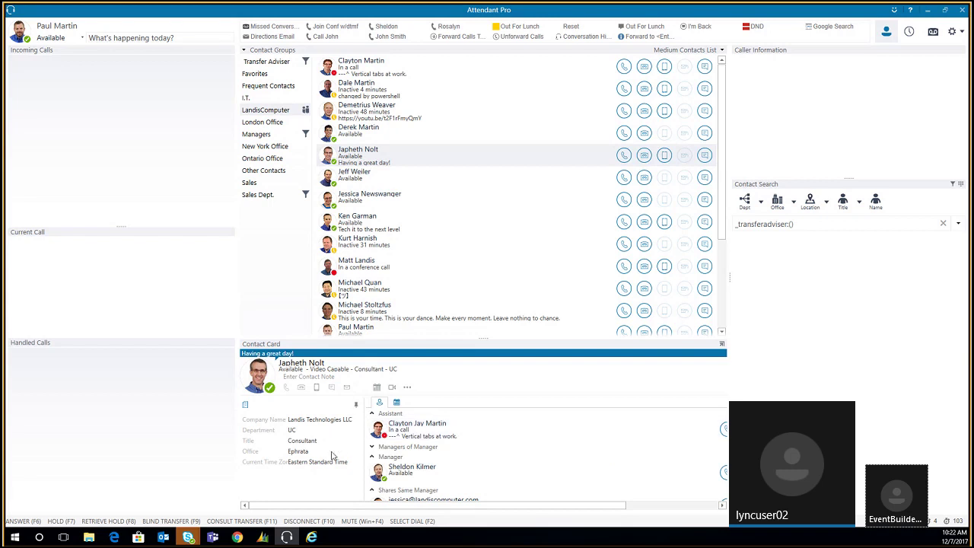
- Examine the selected contact's assistant and manager relationships and the scheduled calendar appointments on the contact card
left_click(380, 425)
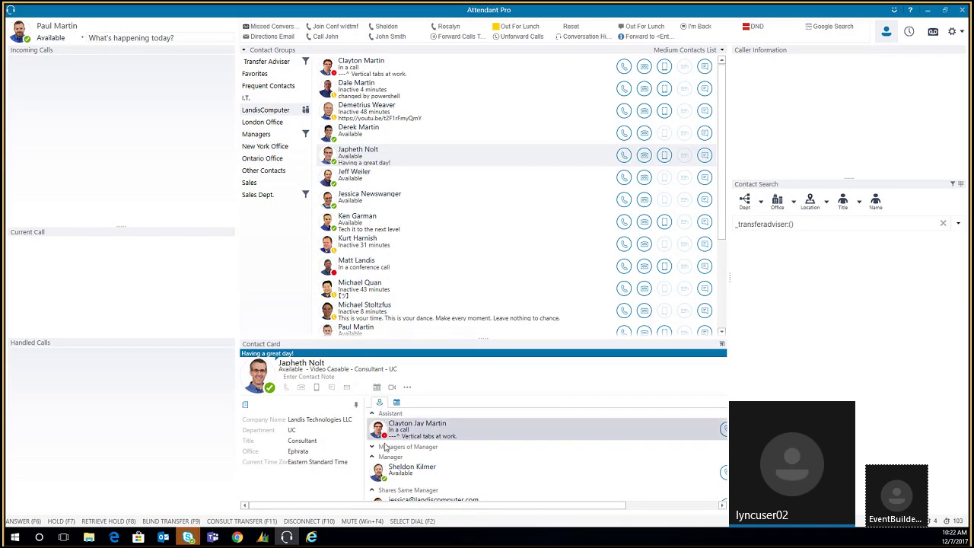
scroll(391, 449, "down", 1)
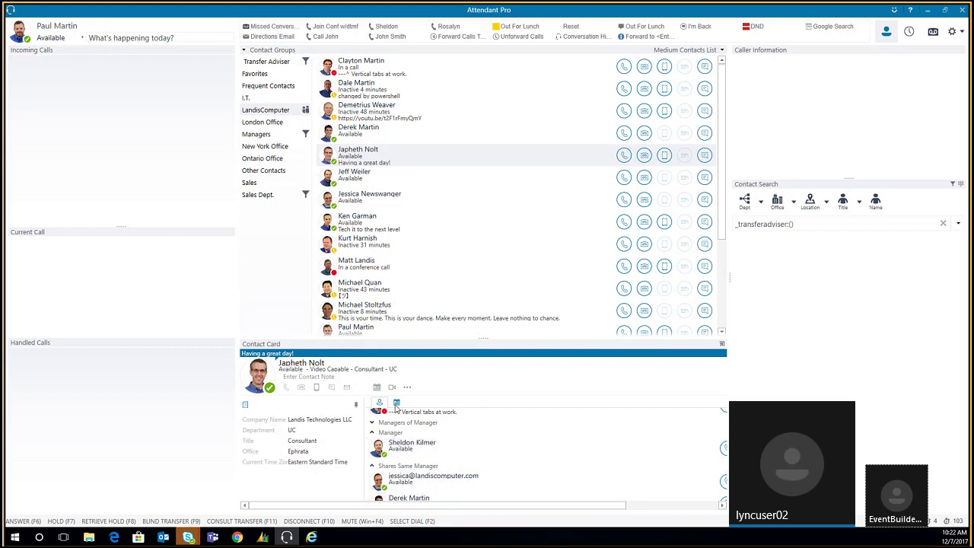
left_click(395, 405)
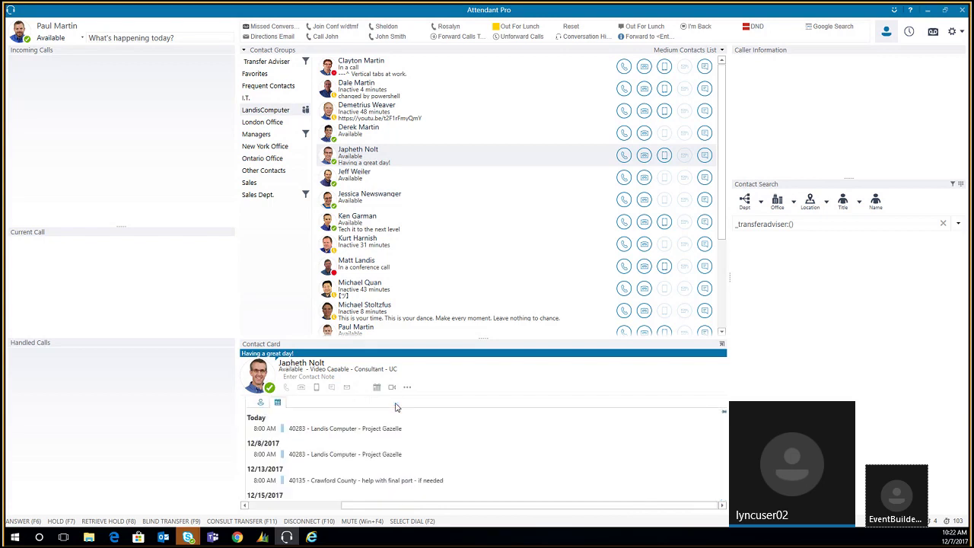
scroll(369, 431, "down", 5)
scroll(369, 431, "up", 2)
scroll(369, 432, "up", 3)
scroll(369, 432, "down", 5)
scroll(369, 431, "up", 2)
scroll(369, 430, "up", 3)
scroll(369, 430, "down", 5)
scroll(369, 431, "up", 3)
scroll(368, 430, "up", 2)
left_click(262, 403)
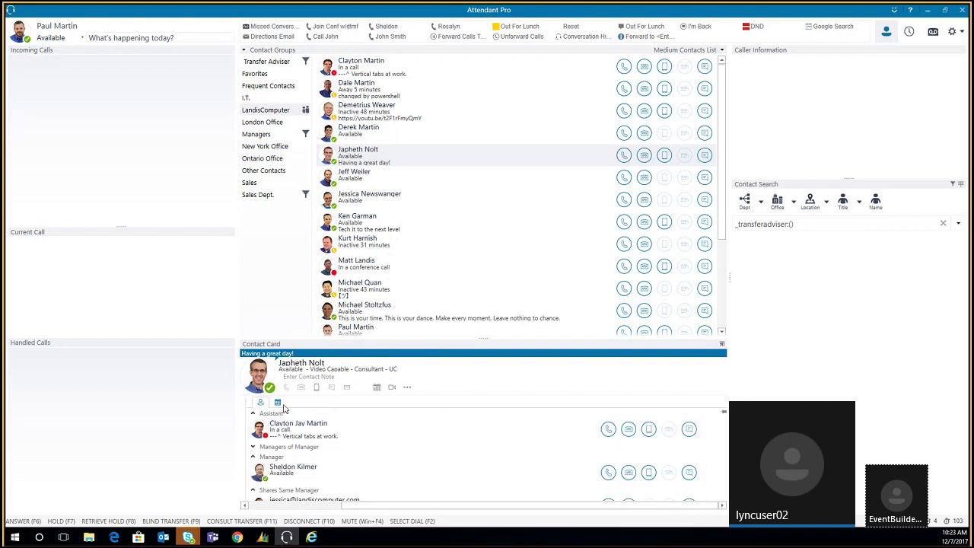
left_click(277, 402)
scroll(281, 428, "down", 6)
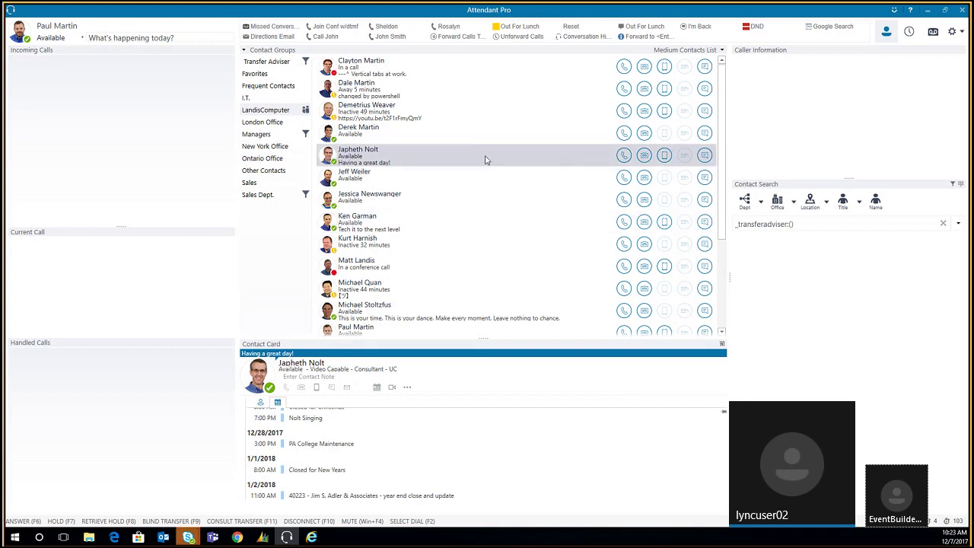
- Examine the actions available for the selected contact and the next one in the LandisComputer group, including opening the calendar
right_click(513, 159)
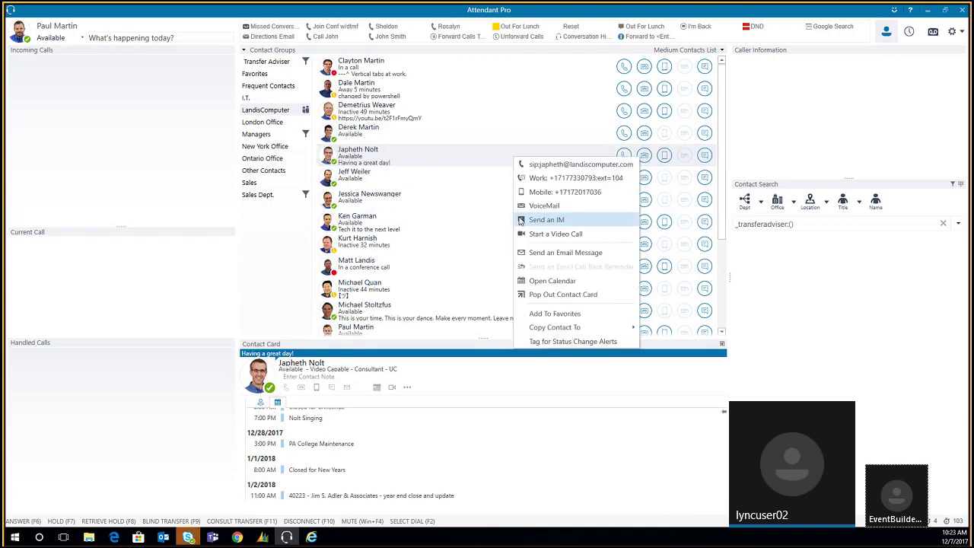
right_click(448, 188)
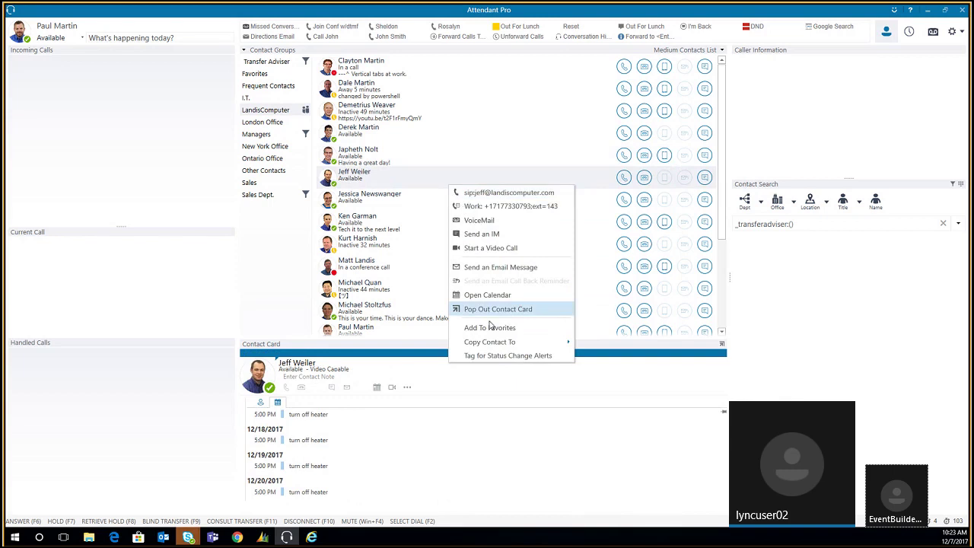
left_click(485, 295)
left_click(554, 302)
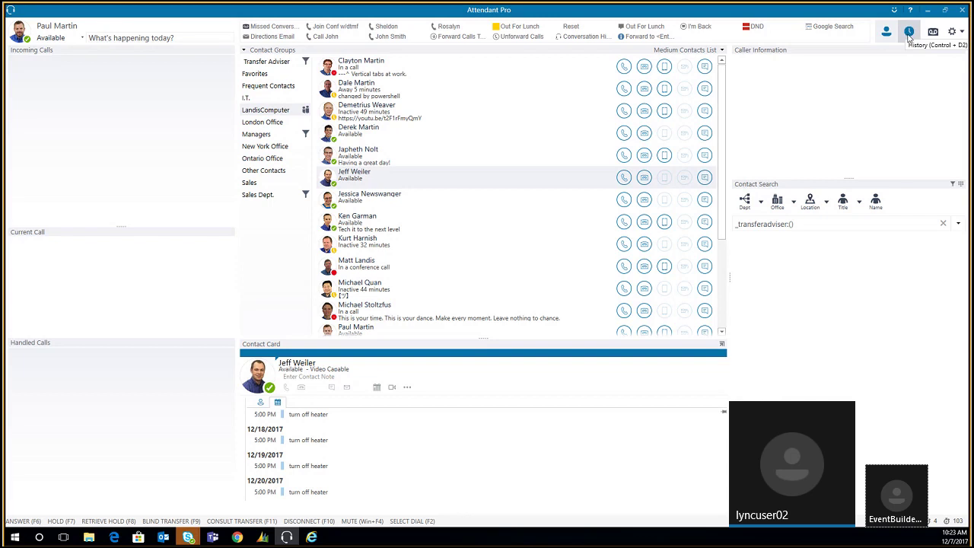
- Open the conversation history and browse the list of past calls
left_click(907, 36)
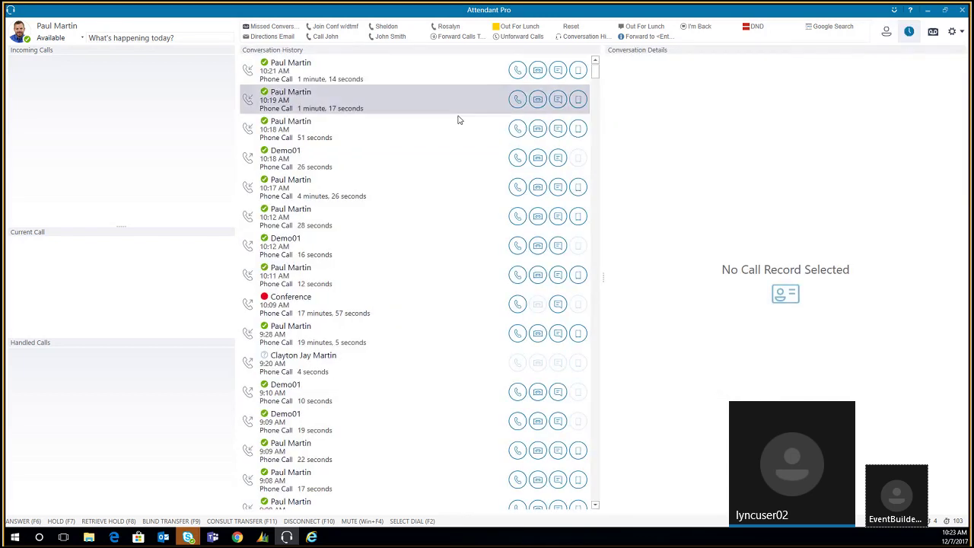
scroll(446, 130, "down", 5)
scroll(446, 131, "down", 4)
scroll(452, 124, "up", 8)
scroll(454, 121, "down", 3)
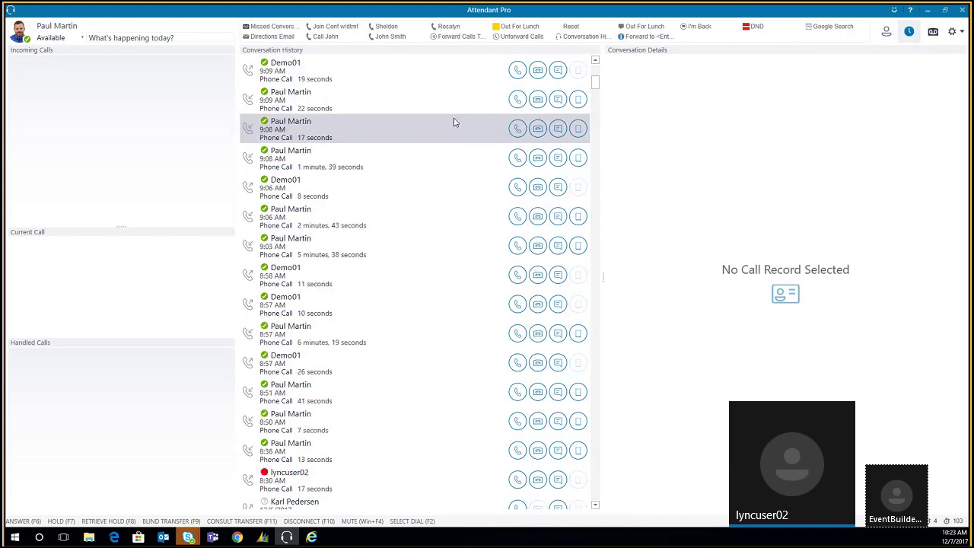
scroll(454, 120, "up", 3)
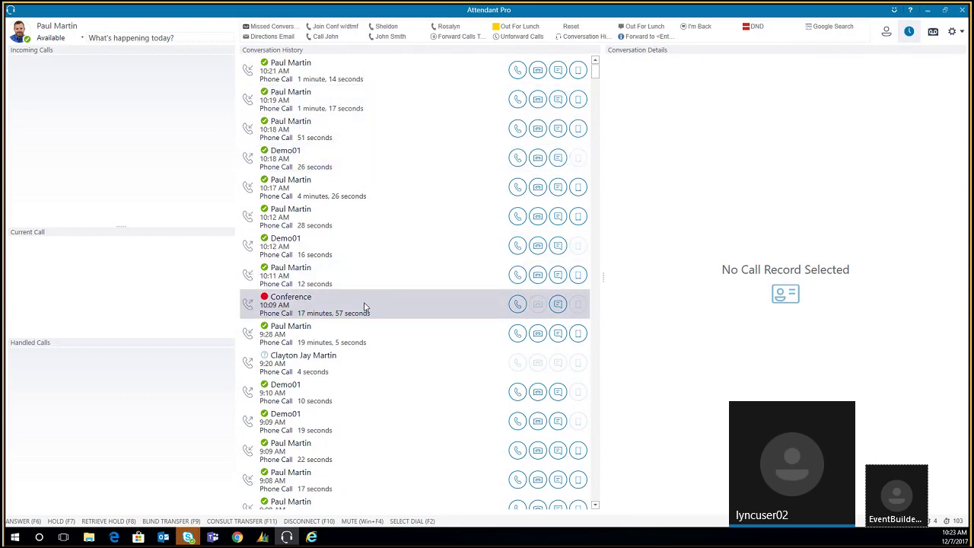
- Examine the details and caller information of the 10:17 AM phone call in the conversation history
left_click(343, 190)
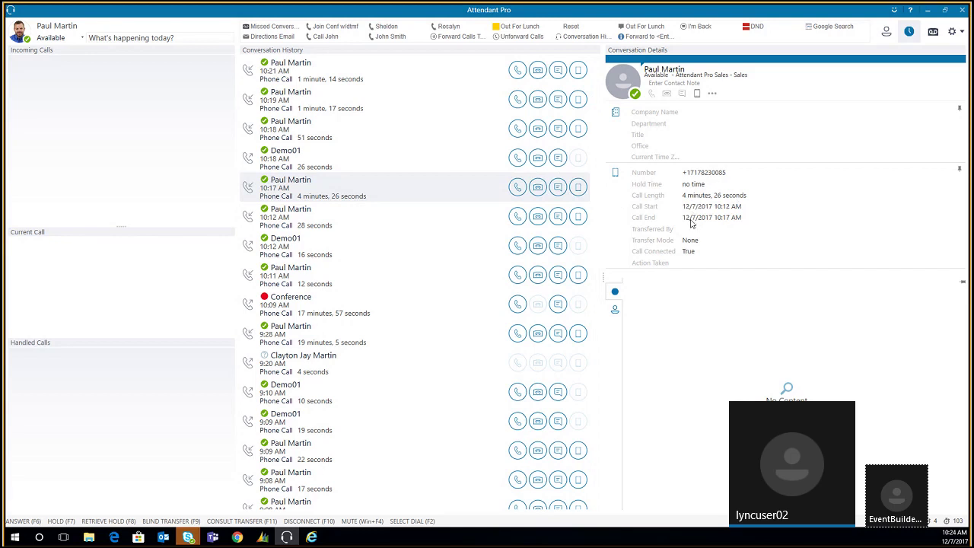
left_click(615, 311)
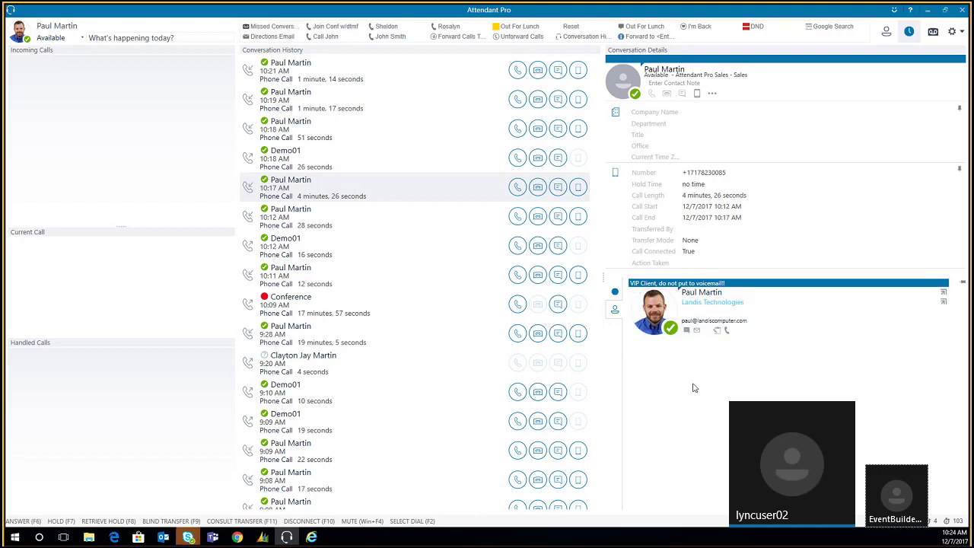
left_click(615, 293)
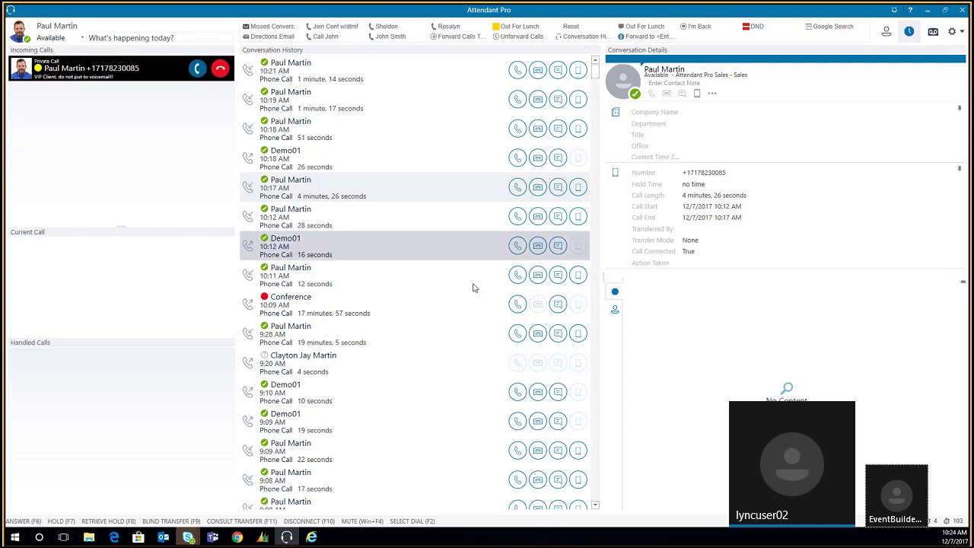
- Answer the incoming call and stop its recording using the status bar indicator
key("F6")
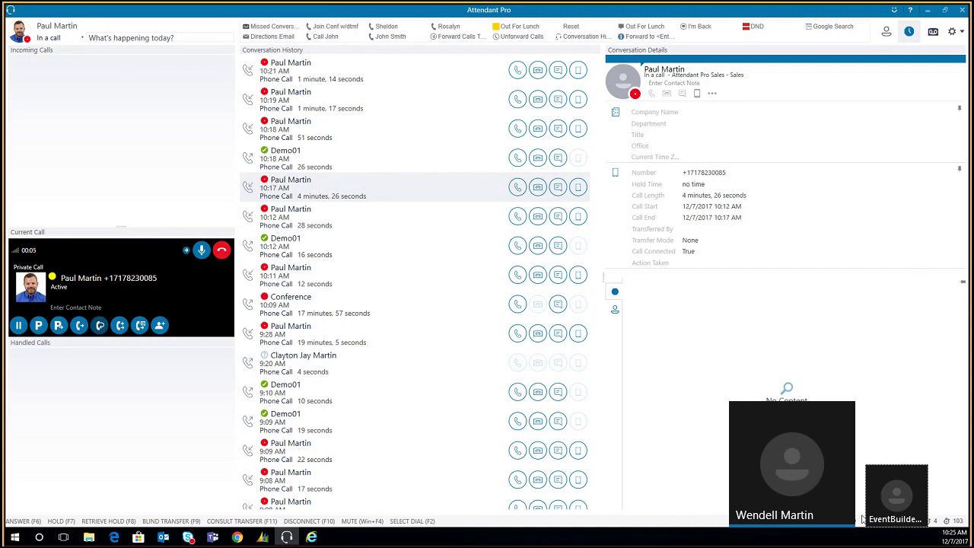
left_click(947, 17)
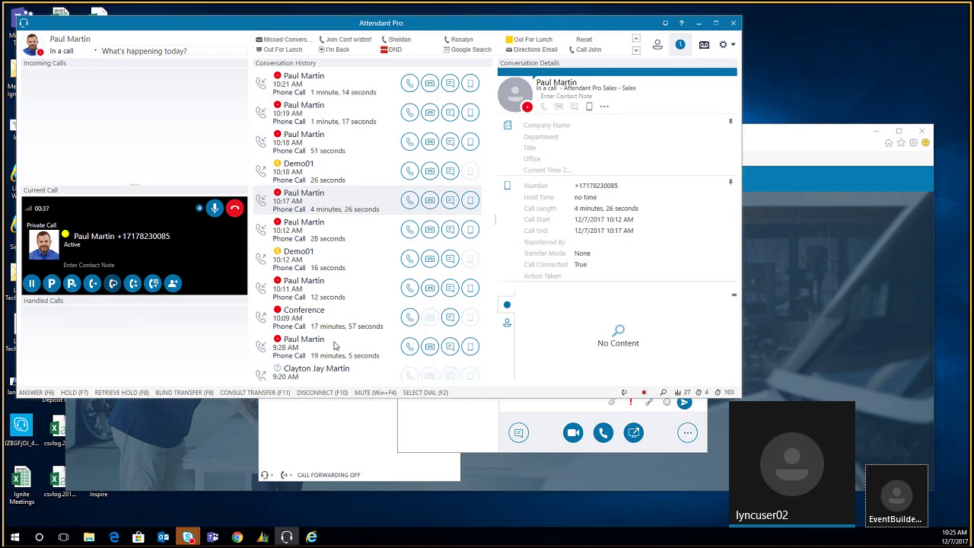
left_click(643, 394)
left_click(715, 24)
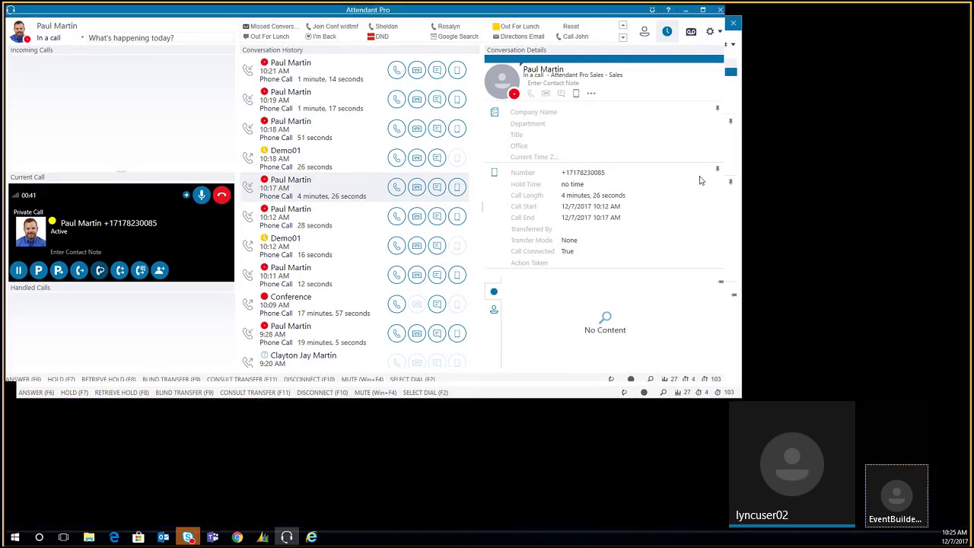
- End the current call and play back its recording from the 10:25 AM conversation history entry
left_click(222, 254)
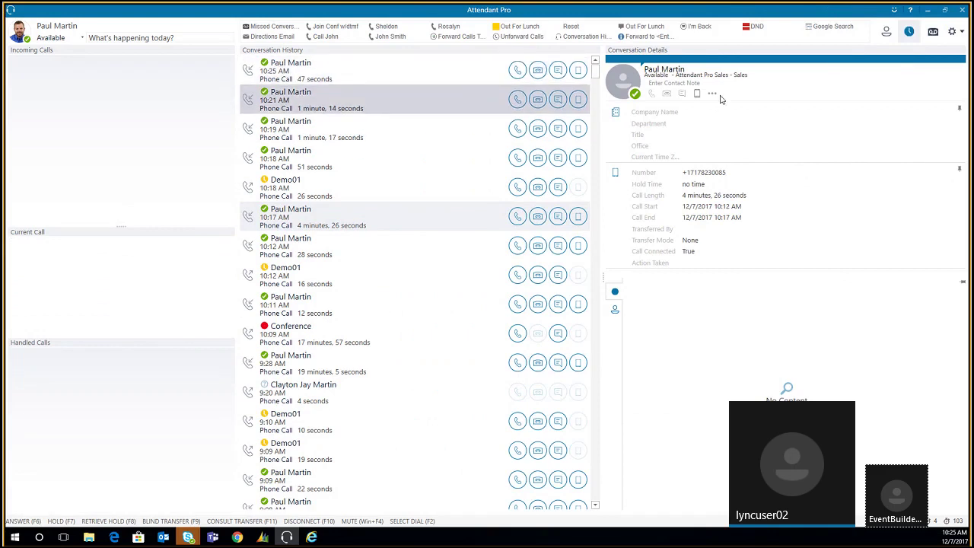
left_click(341, 64)
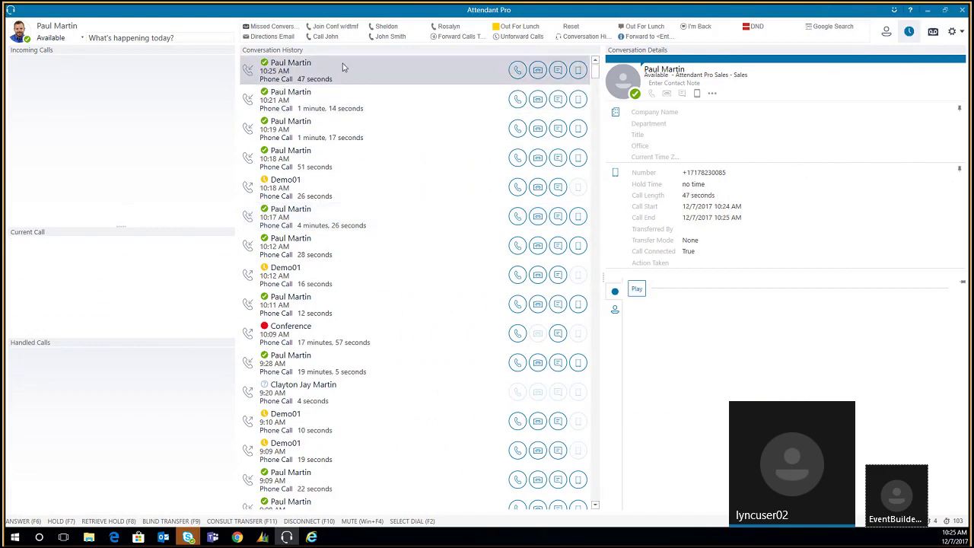
left_click(635, 293)
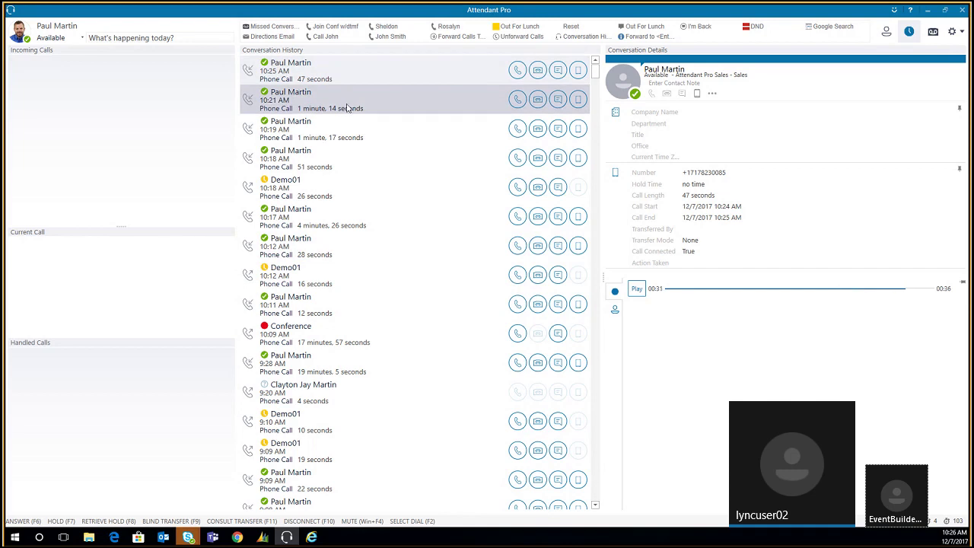
- Send an email call-back reminder for the 10:17 AM call to the suggested recipient matching "we"
right_click(355, 217)
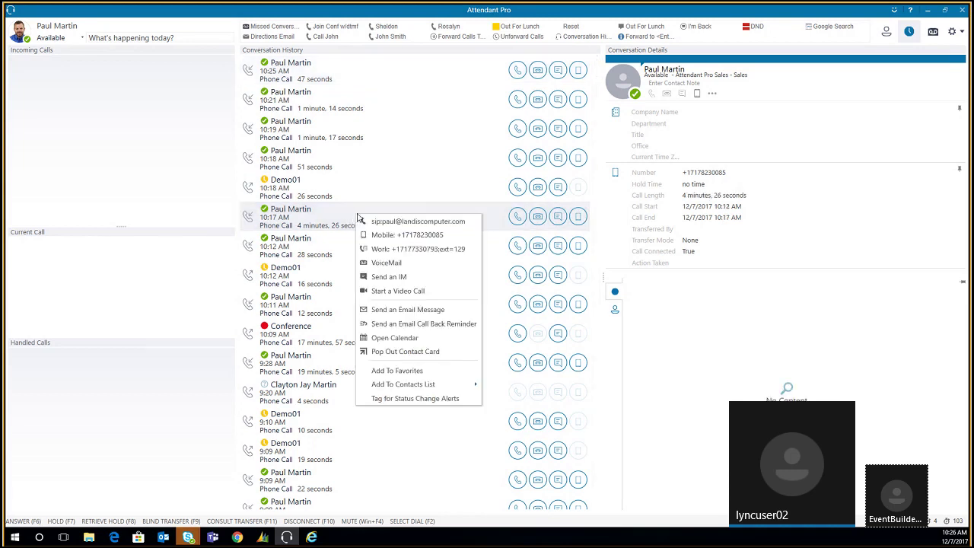
left_click(406, 324)
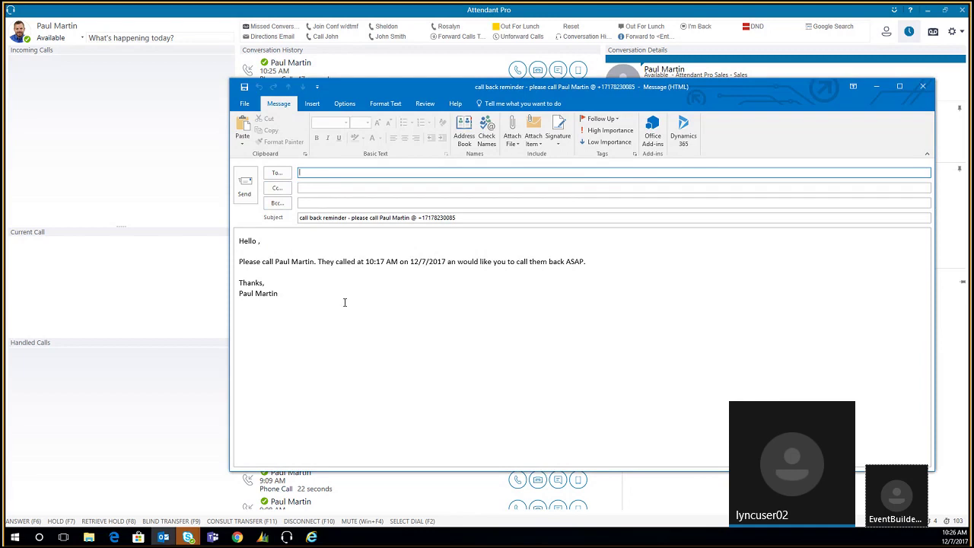
type("we")
key("Return")
left_click(249, 190)
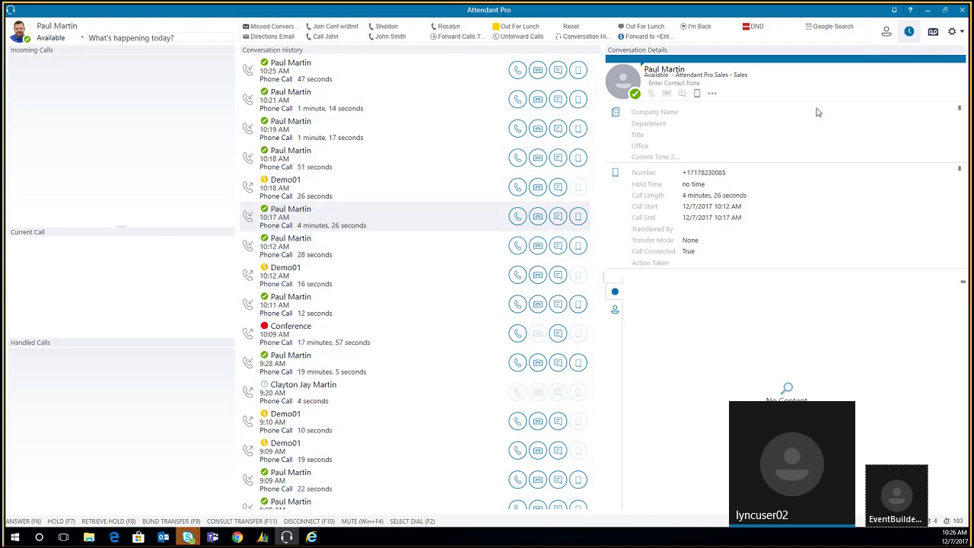
- Return to the contacts view and set the User Interface option to Microsoft Teams
left_click(888, 32)
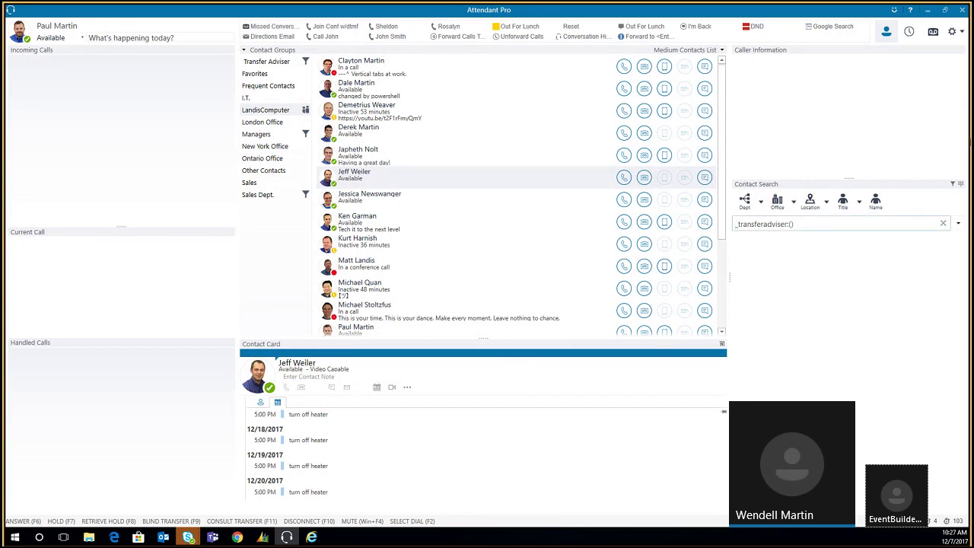
left_click(952, 33)
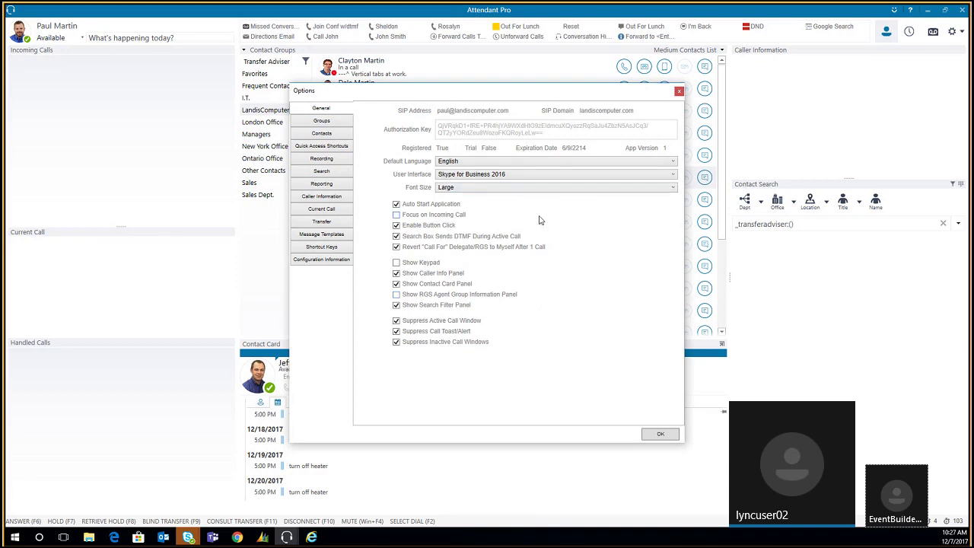
left_click(450, 175)
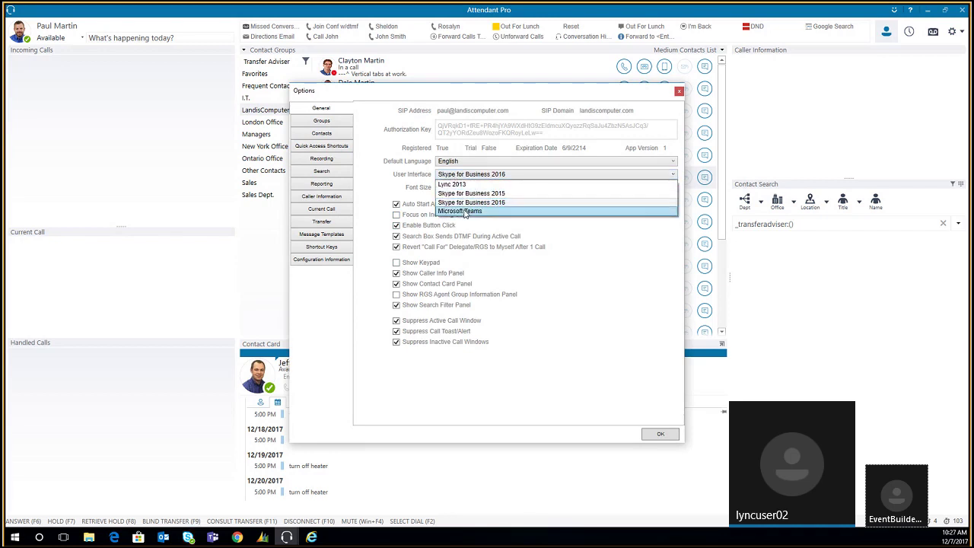
left_click(465, 212)
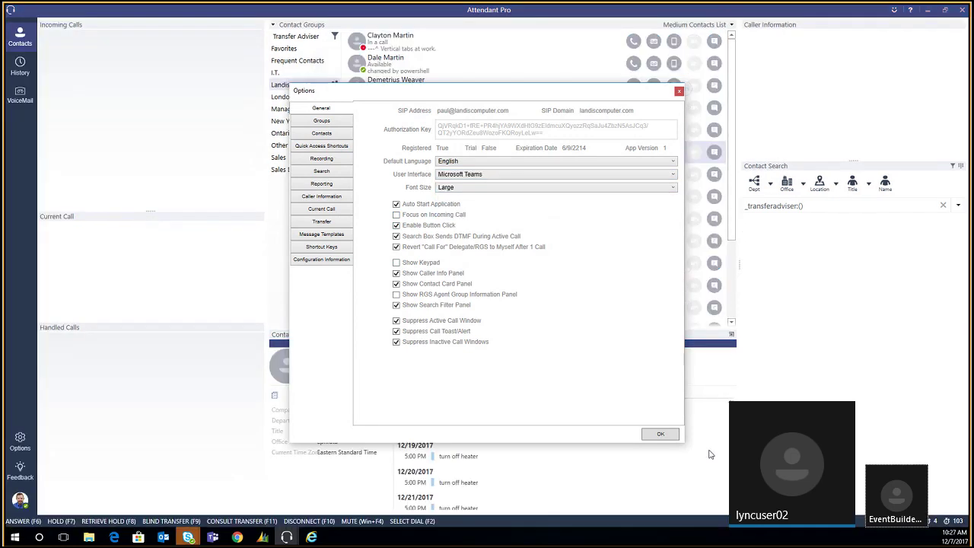
- Confirm the options and examine the calendar on the contact card of the LandisComputer contact whose note is "Having a great day!"
left_click(660, 435)
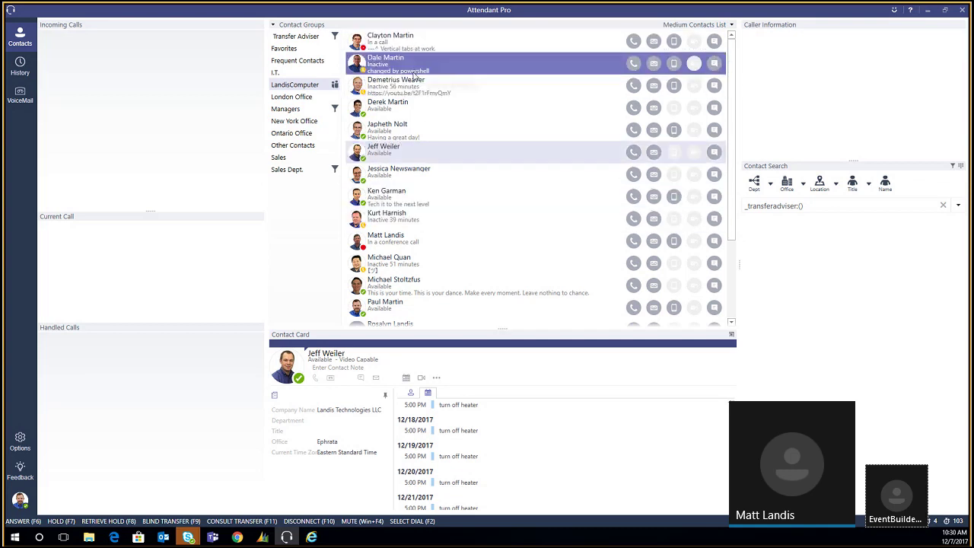
left_click(413, 130)
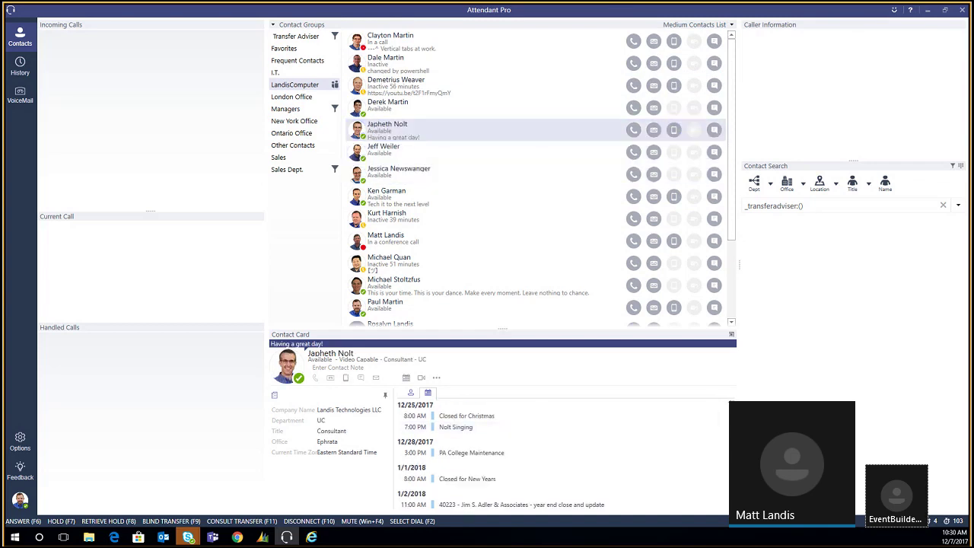
scroll(659, 459, "up", 5)
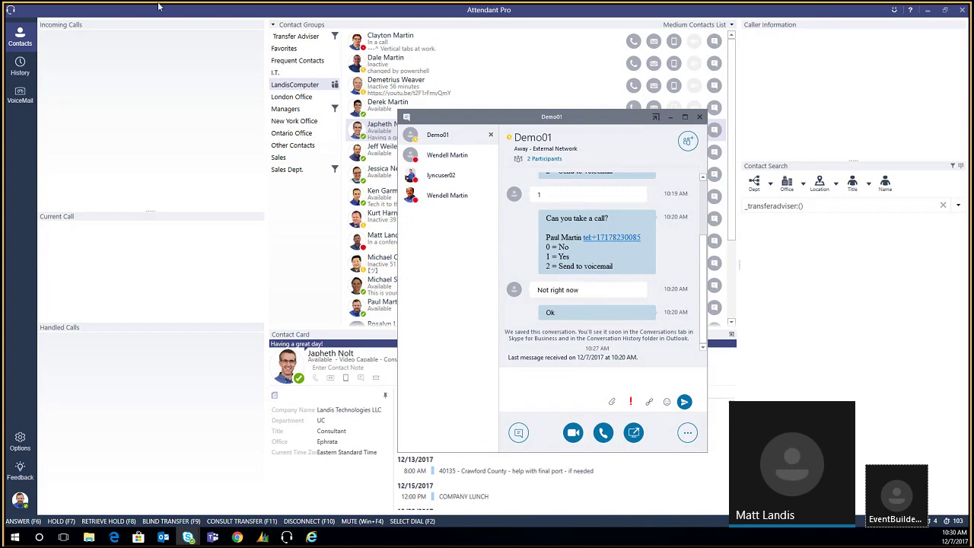
left_click(669, 117)
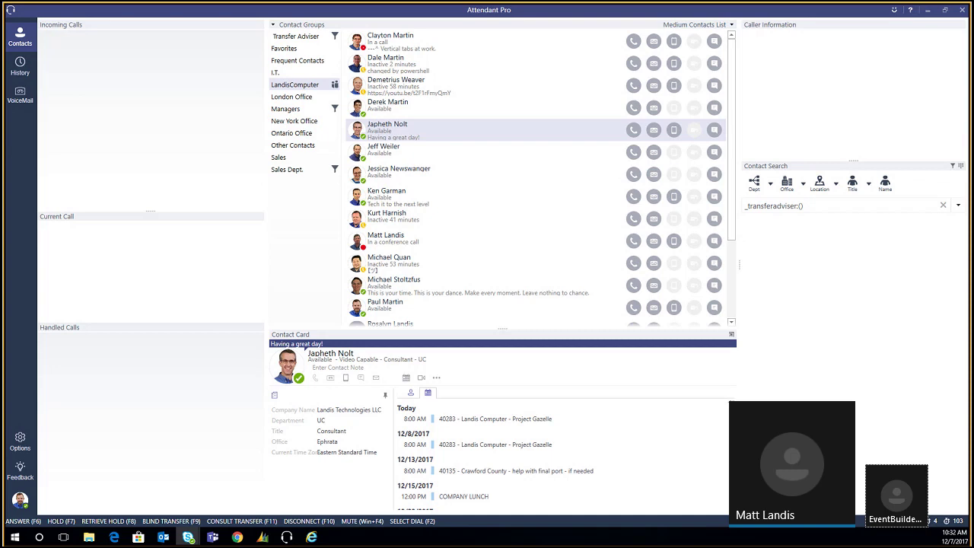
- Set the User Interface option to Skype for Business 2016 and confirm the options
left_click(20, 441)
left_click(477, 175)
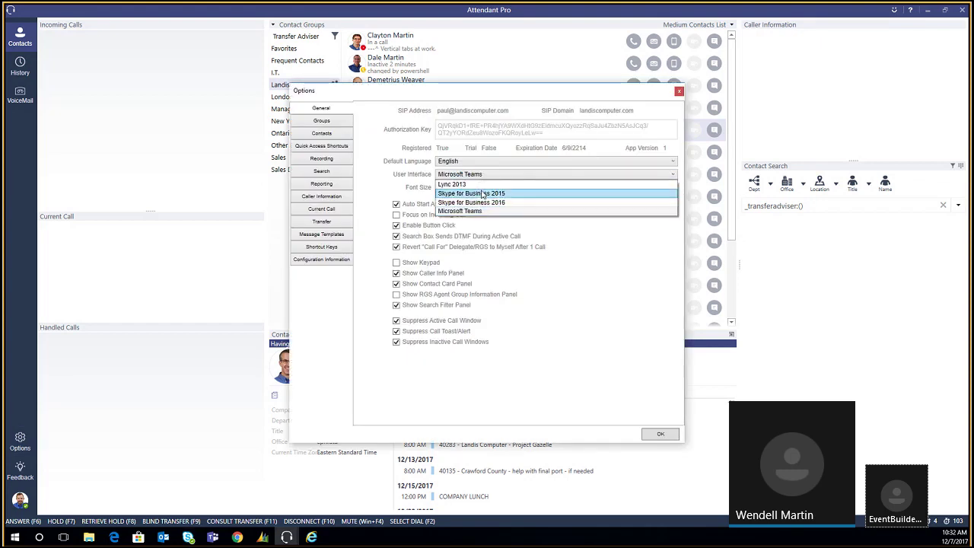
left_click(483, 203)
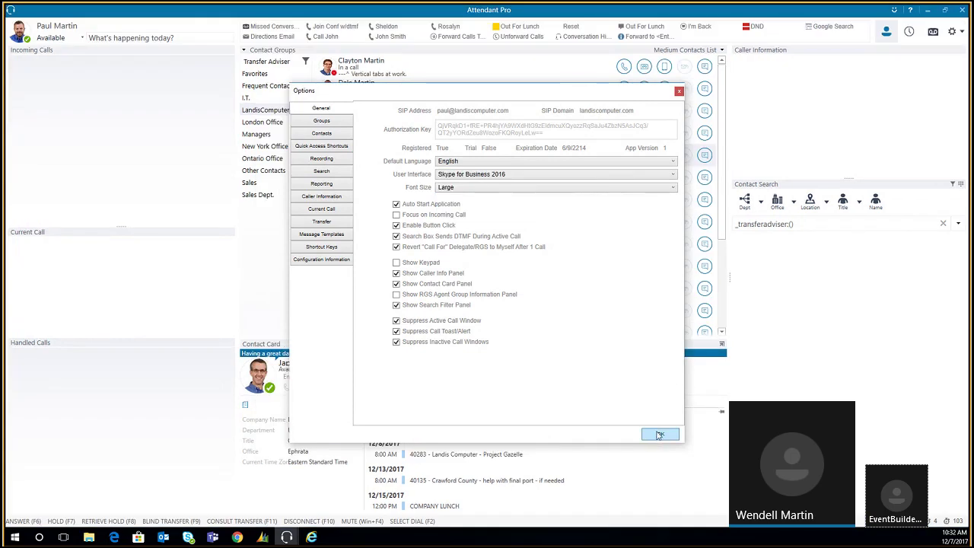
left_click(658, 434)
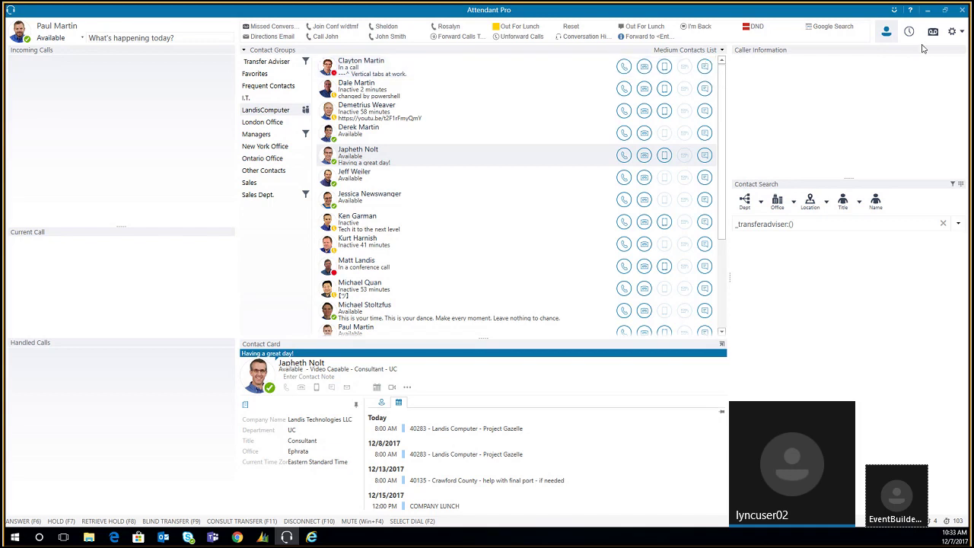
- Remove the {IM} entry from the Contact Buttons layout in the contact options
left_click(951, 32)
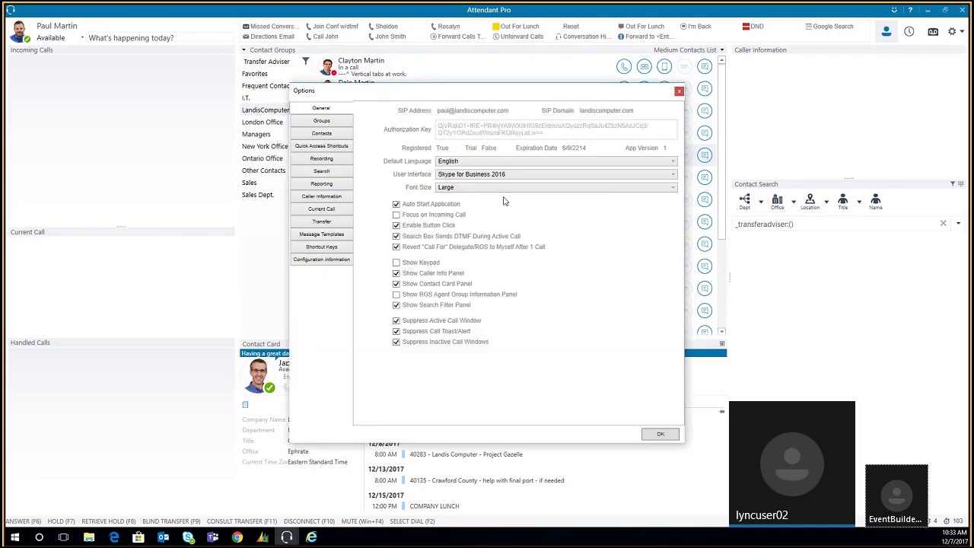
left_click(341, 134)
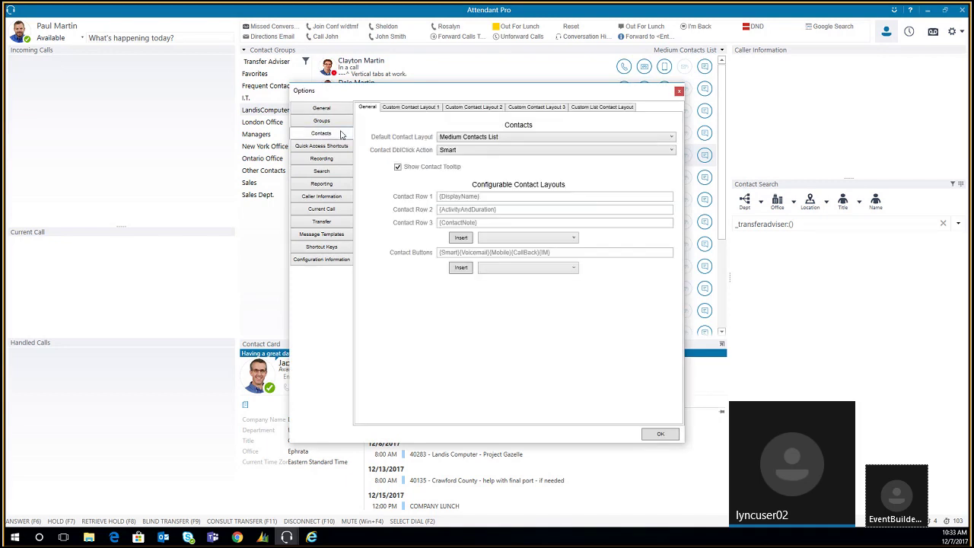
left_click_drag(515, 96, 393, 97)
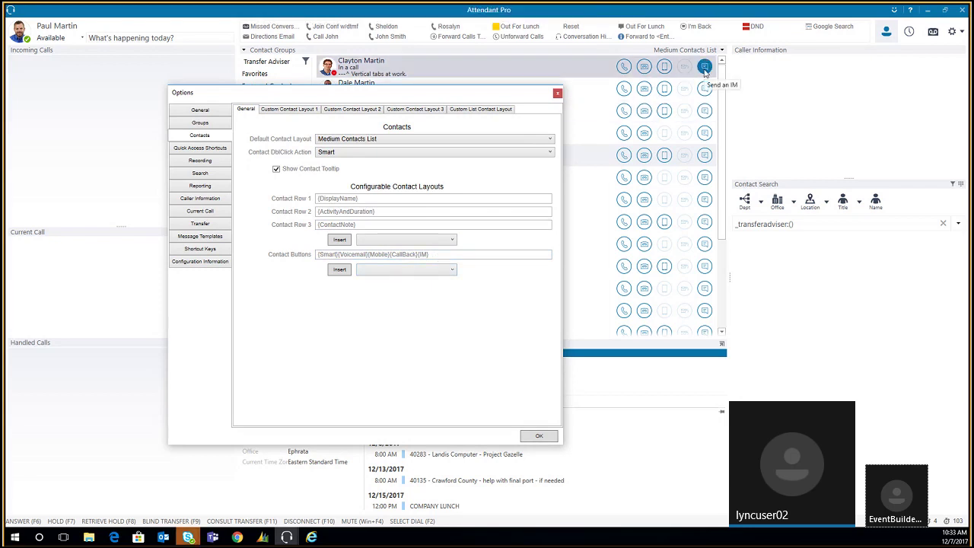
left_click(469, 256)
key("BackSpace")
key("BackSpace")
key("BackSpace")
key("BackSpace")
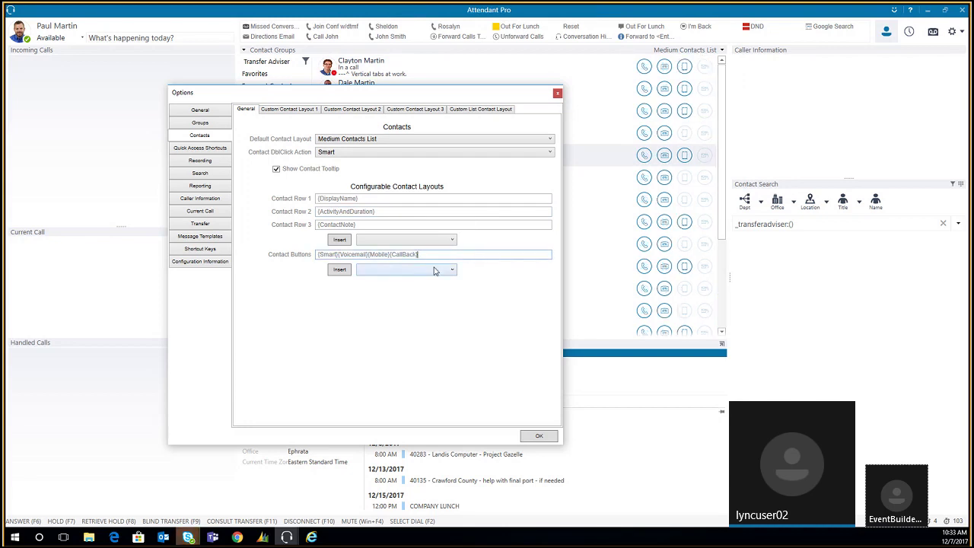
- Insert the Open Calendar button at the end of the Contact Buttons layout and check the other available button types
left_click(436, 269)
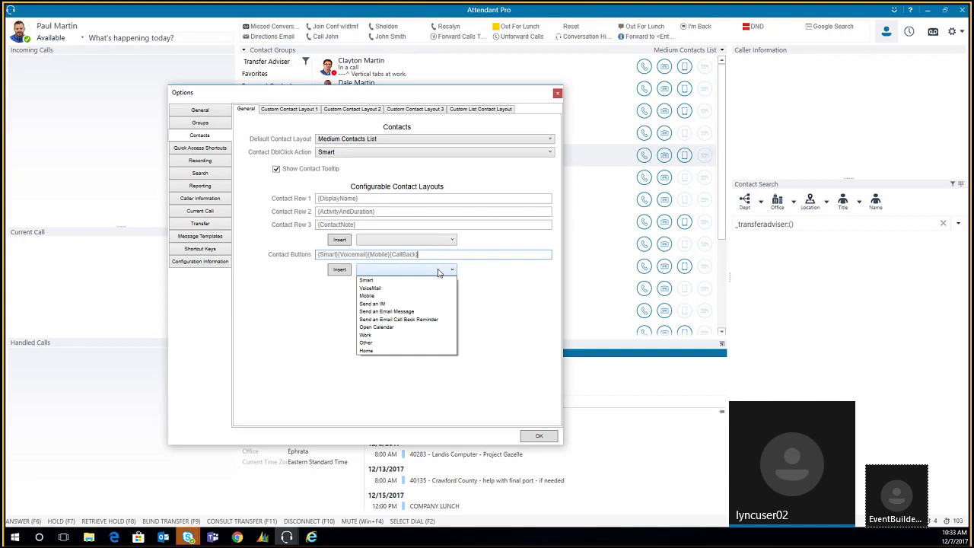
left_click(415, 328)
left_click(334, 270)
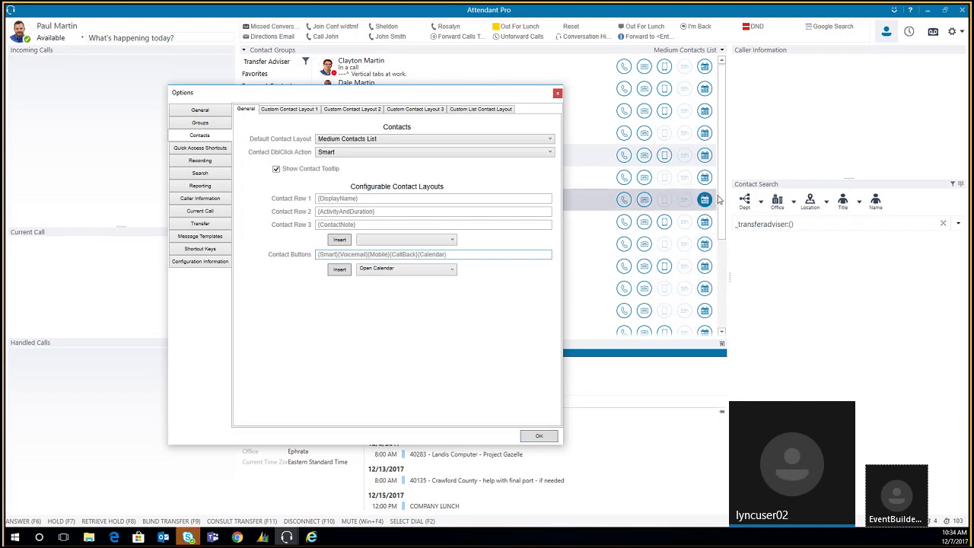
left_click(418, 269)
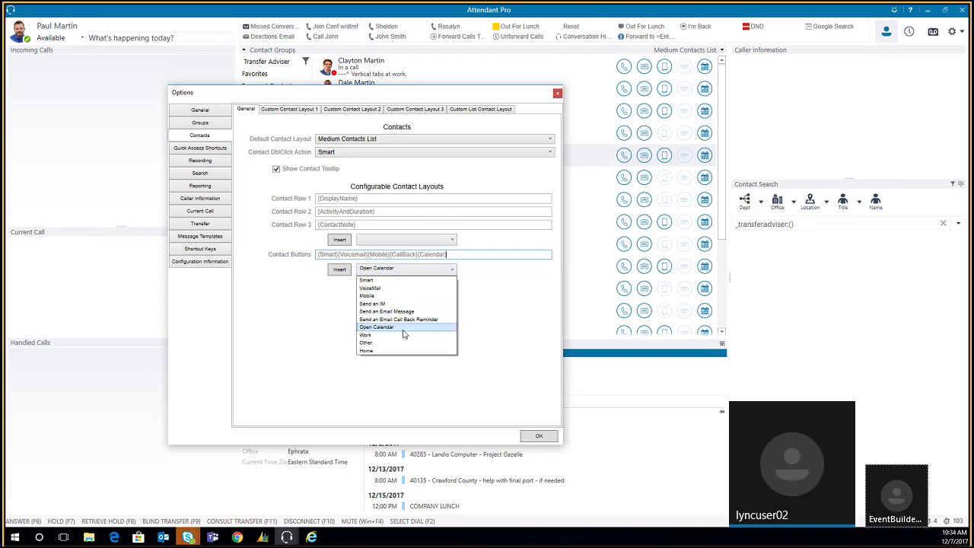
left_click(449, 375)
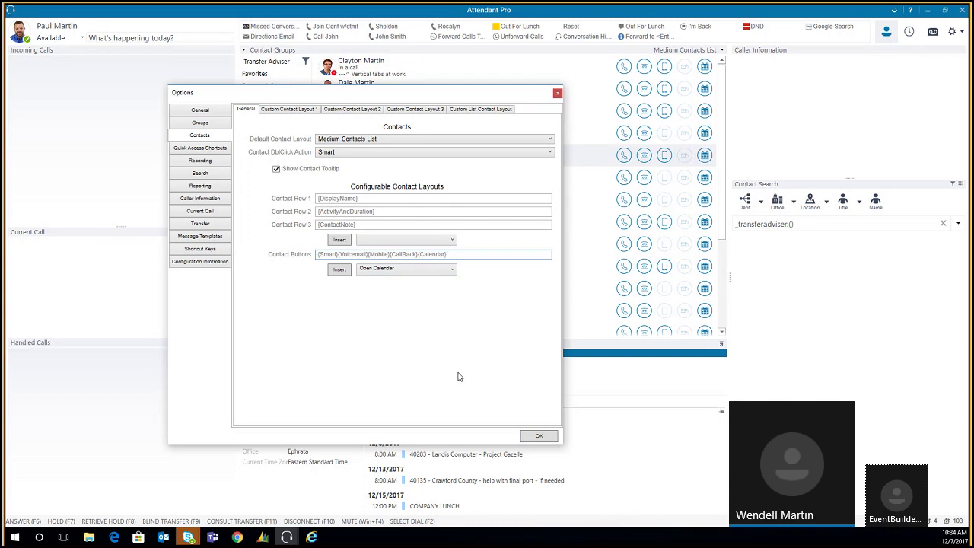
- Insert the Title field before {ContactNote} in Contact Row 3 of the configurable contact layout
left_click(411, 242)
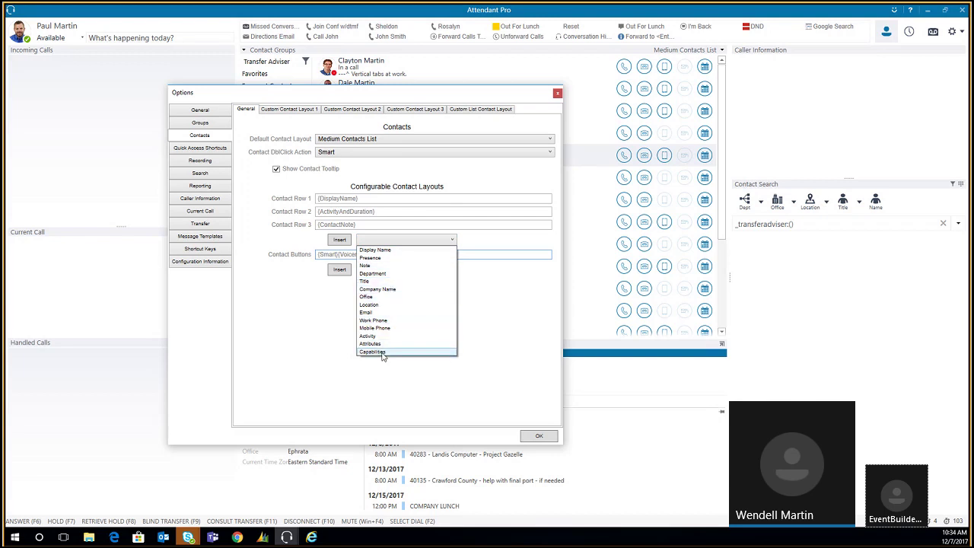
left_click(367, 97)
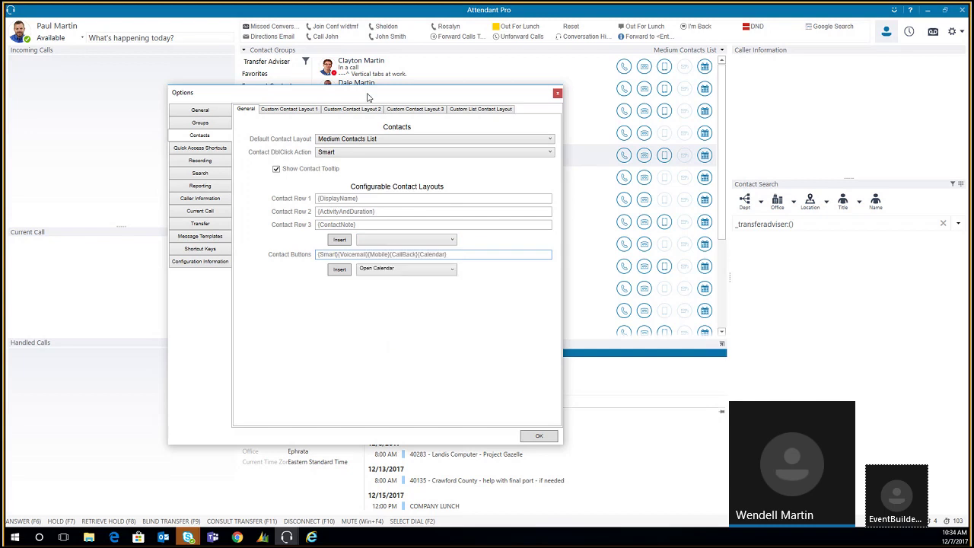
left_click_drag(368, 96, 656, 99)
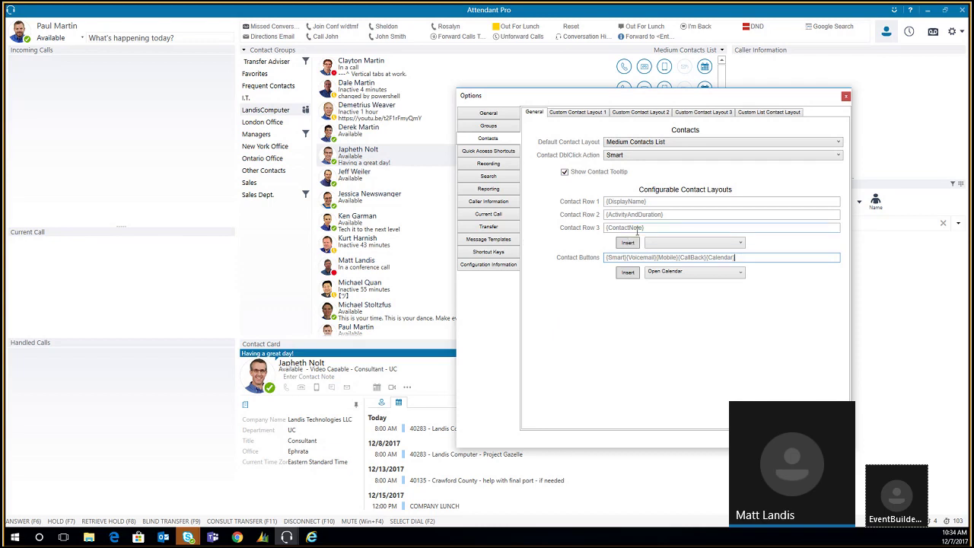
left_click_drag(654, 228, 559, 220)
key("Left")
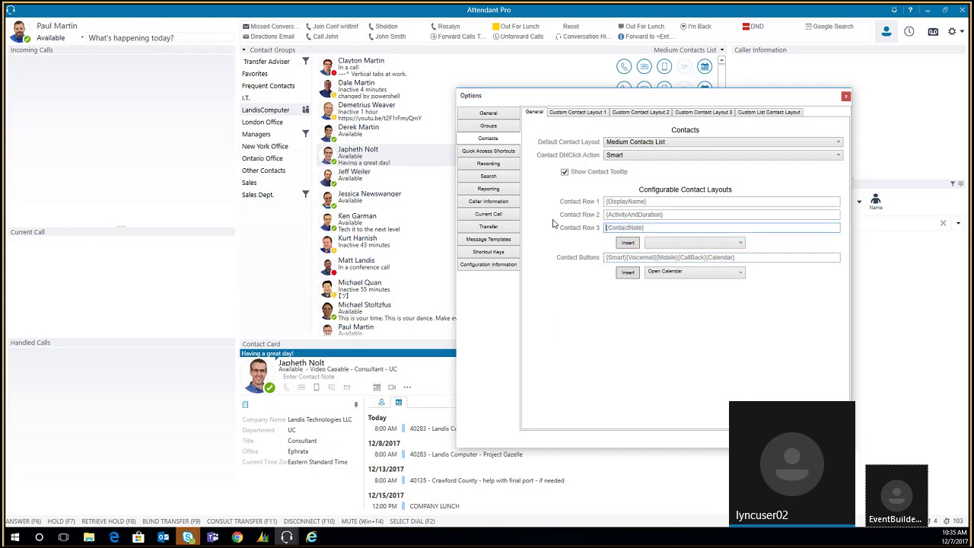
left_click(699, 245)
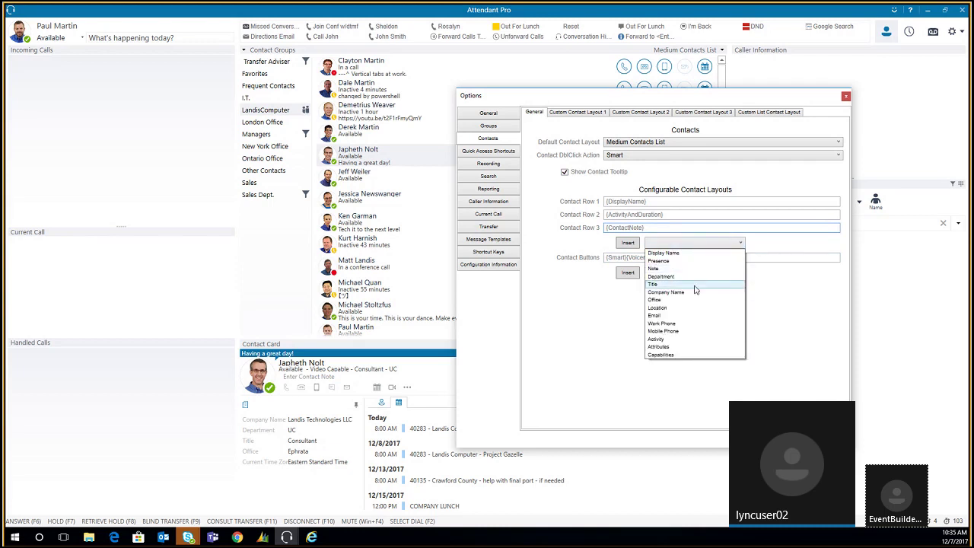
left_click(693, 285)
left_click(626, 243)
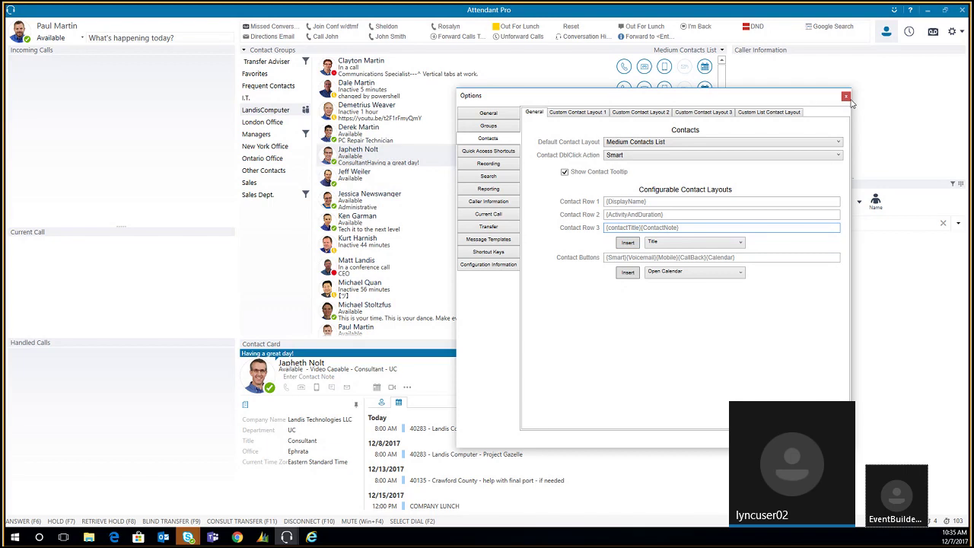
- Remove the {contactTitle} field from Contact Row 3, keeping only {ContactNote}
left_click_drag(786, 98, 695, 101)
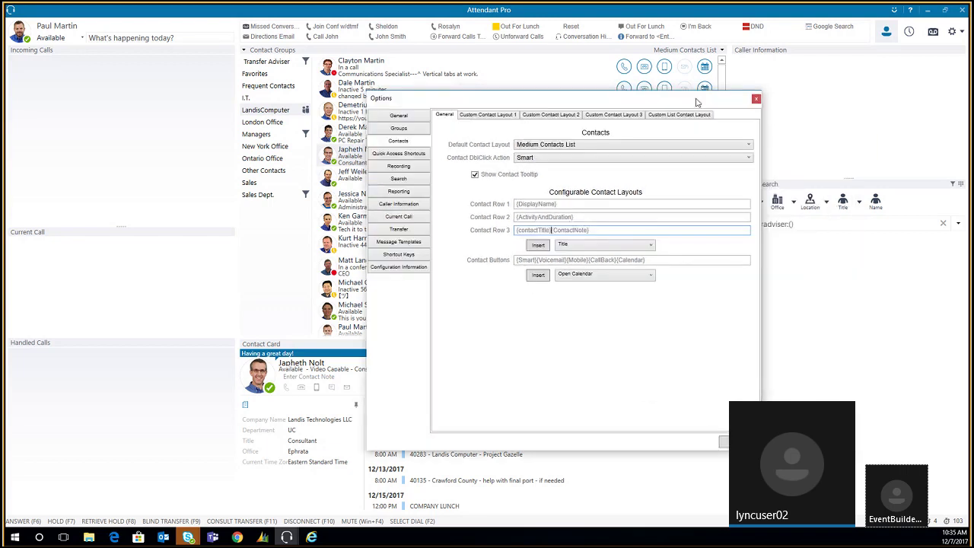
left_click(628, 230)
left_click_drag(553, 230, 491, 226)
key("BackSpace")
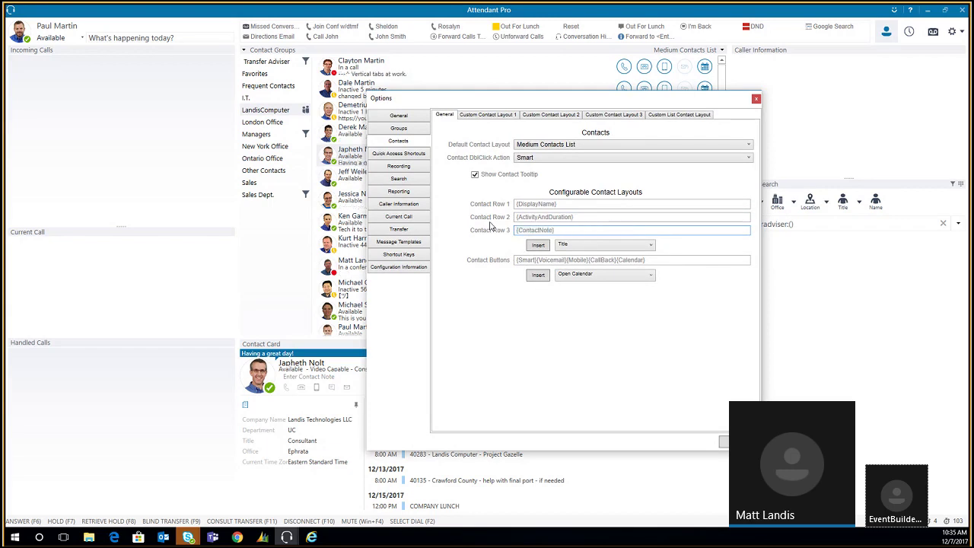
- Insert the Company Name field after {ContactNote} in Contact Row 3
left_click(583, 245)
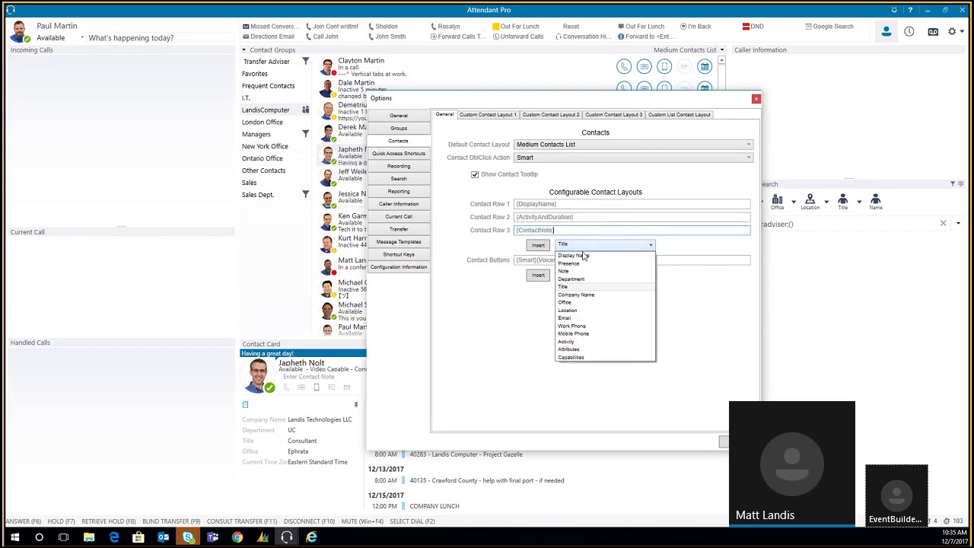
left_click(576, 294)
left_click(540, 247)
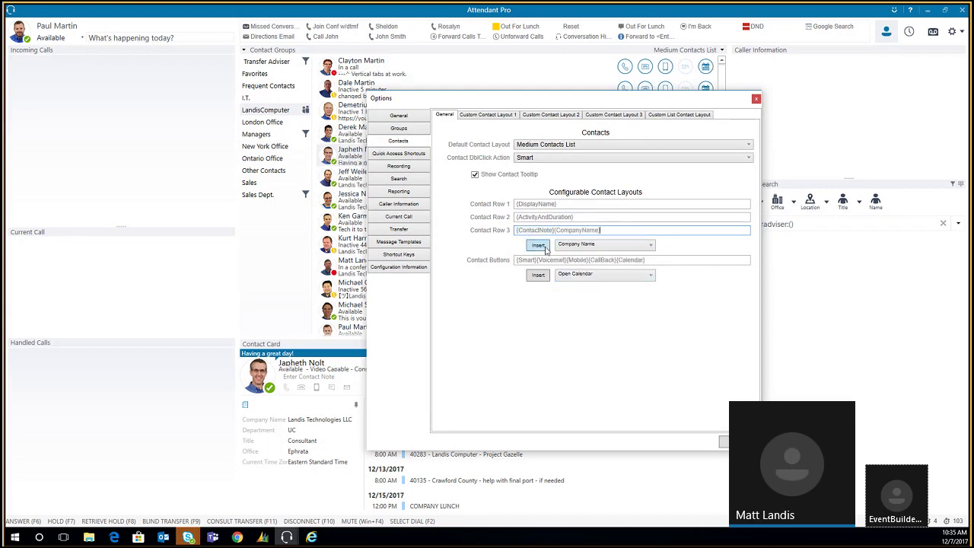
left_click_drag(515, 99, 543, 104)
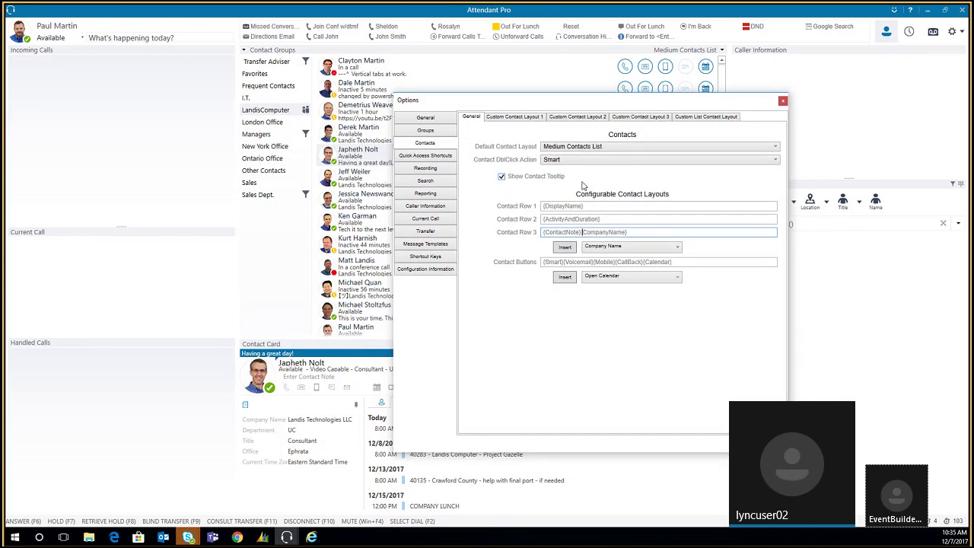
- Delete the {CompanyName} field from Contact Row 3 and confirm the options
left_click_drag(595, 98, 465, 84)
left_click(493, 219)
left_click_drag(497, 219, 452, 218)
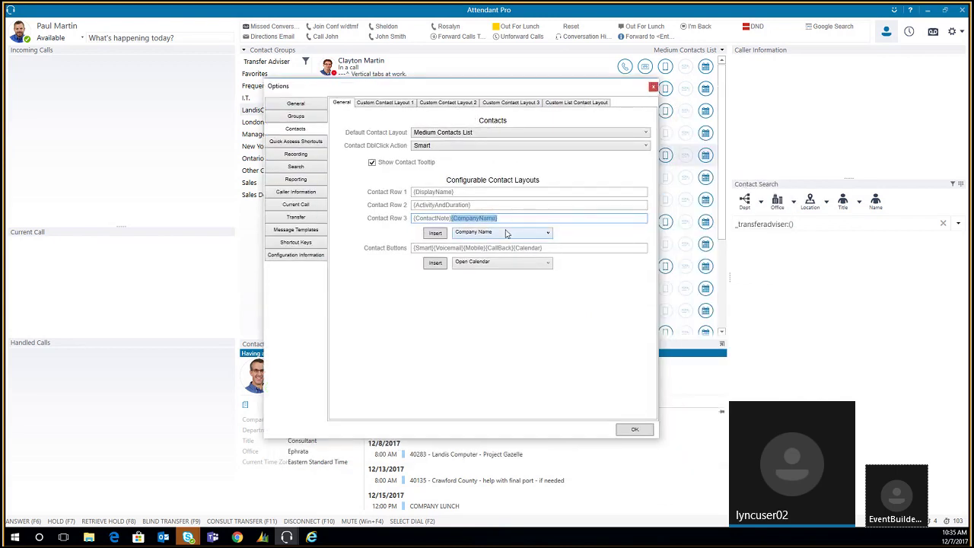
key("BackSpace")
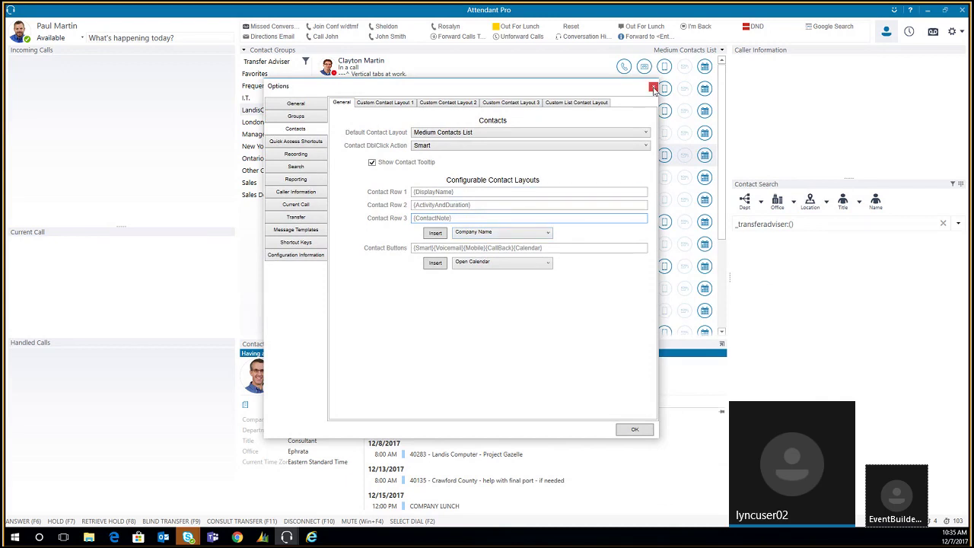
left_click(634, 429)
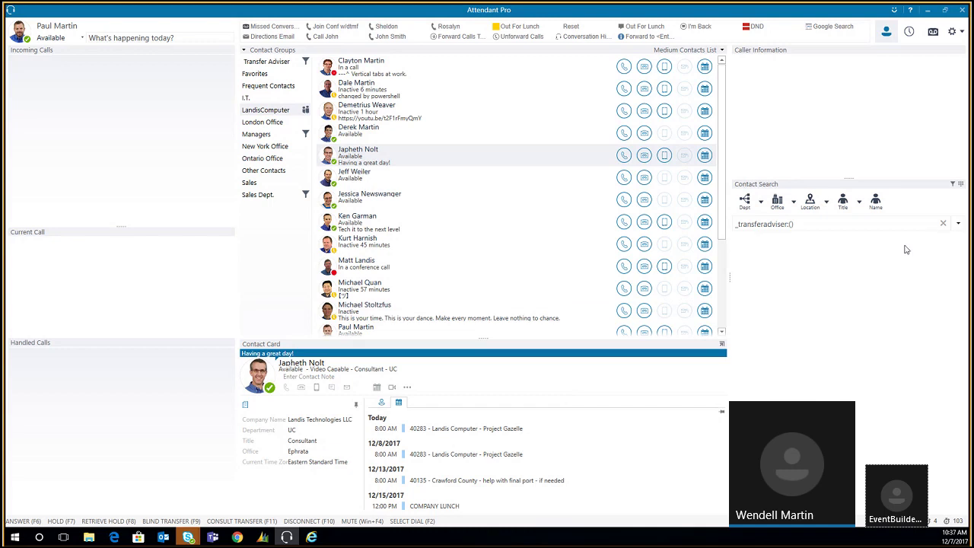
- Clear the transfer adviser query from the contact search
left_click(943, 223)
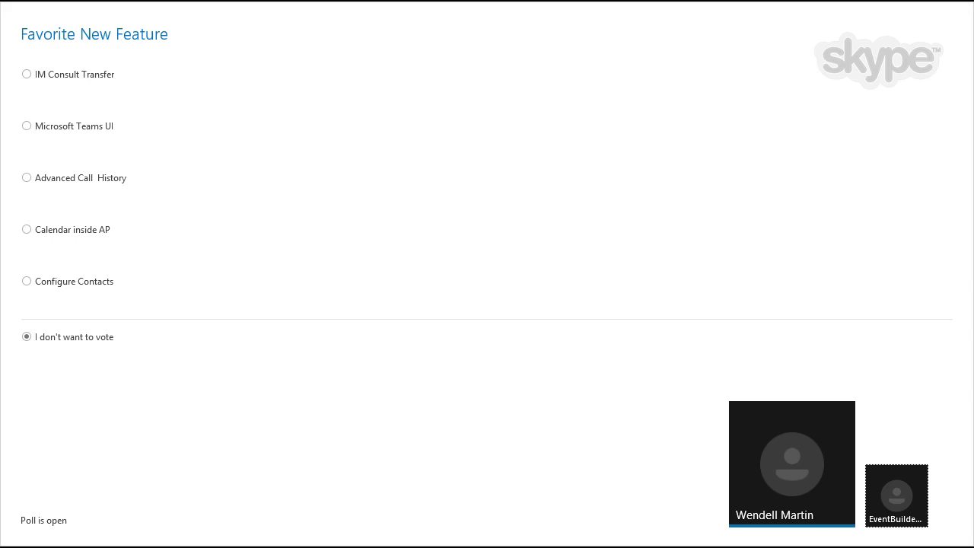
- Vote for IM Consult Transfer in the Favorite New Feature poll
left_click(27, 74)
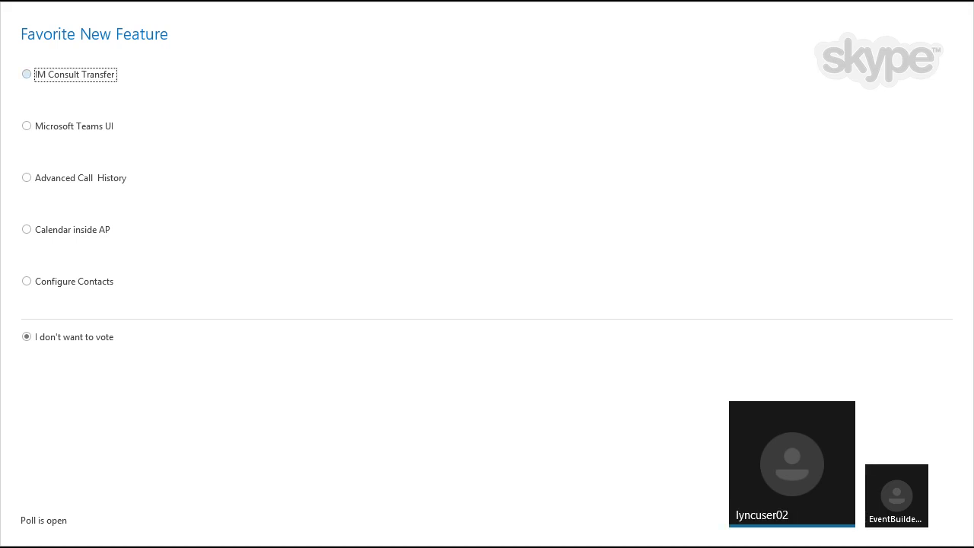